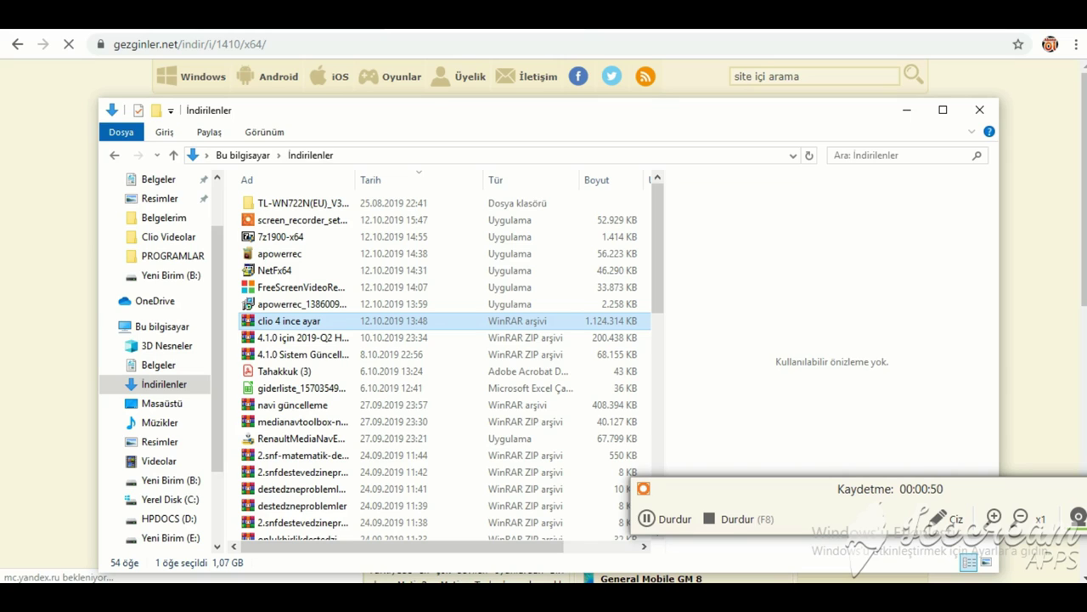
Step: Open the clio 4 ince ayar archive from the Downloads folder in 7-Zip and enter its clio 4 ince ayar folder
{"action": "right_click", "coordinate": [297, 320]}
{"action": "mouse_move", "coordinate": [336, 315]}
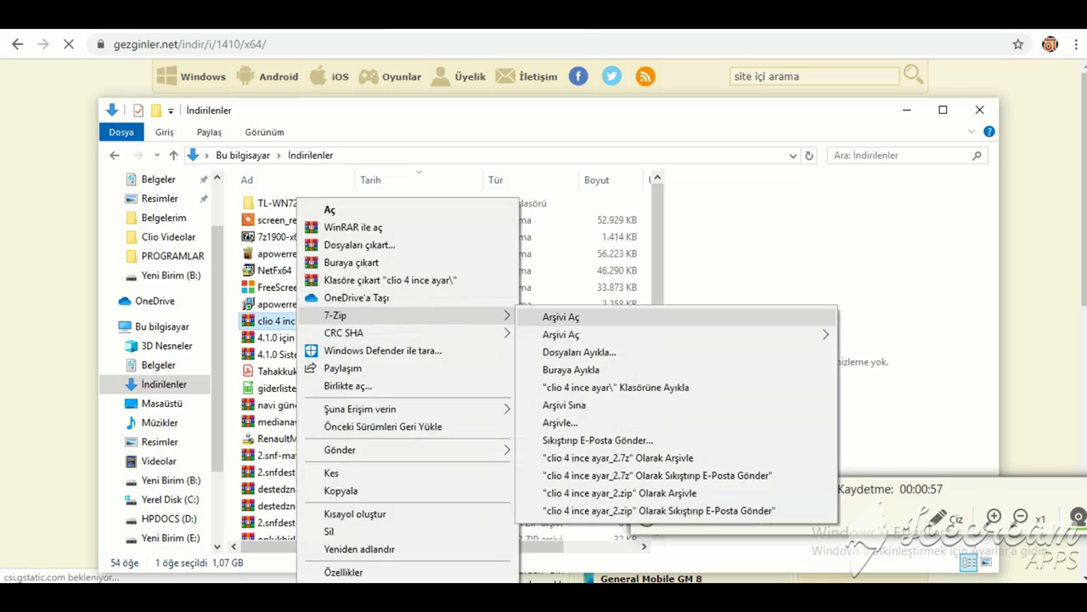
{"action": "key", "text": "Return"}
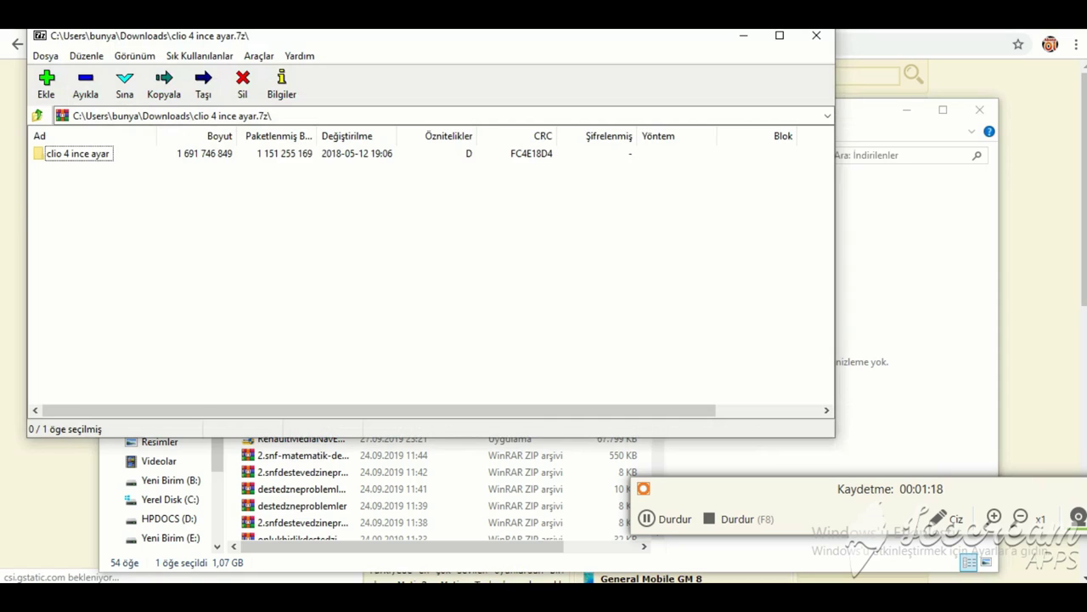
{"action": "left_click", "coordinate": [77, 153]}
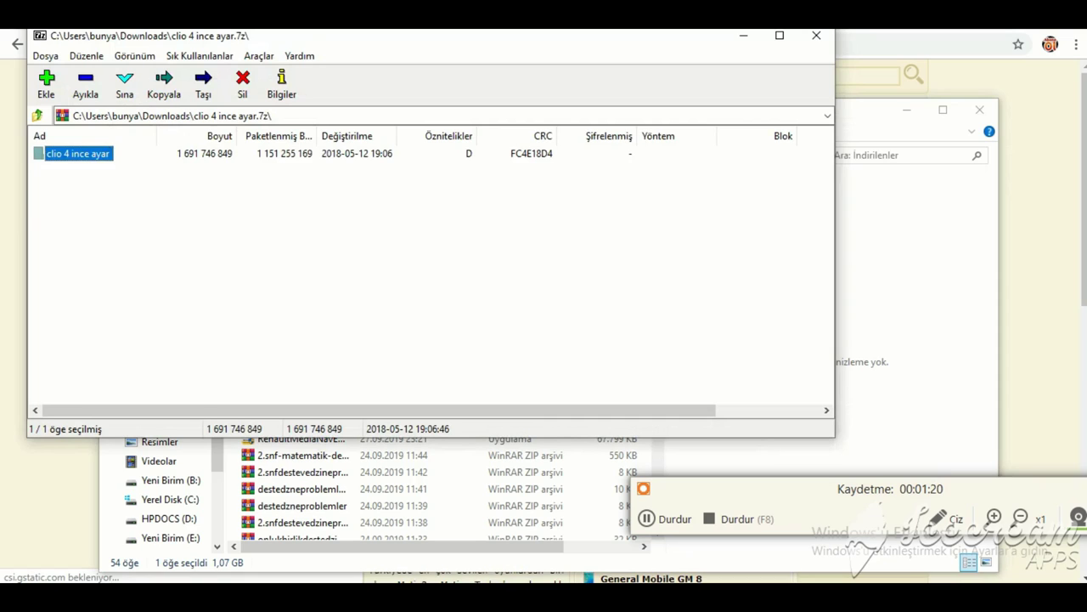
{"action": "key", "text": "Return"}
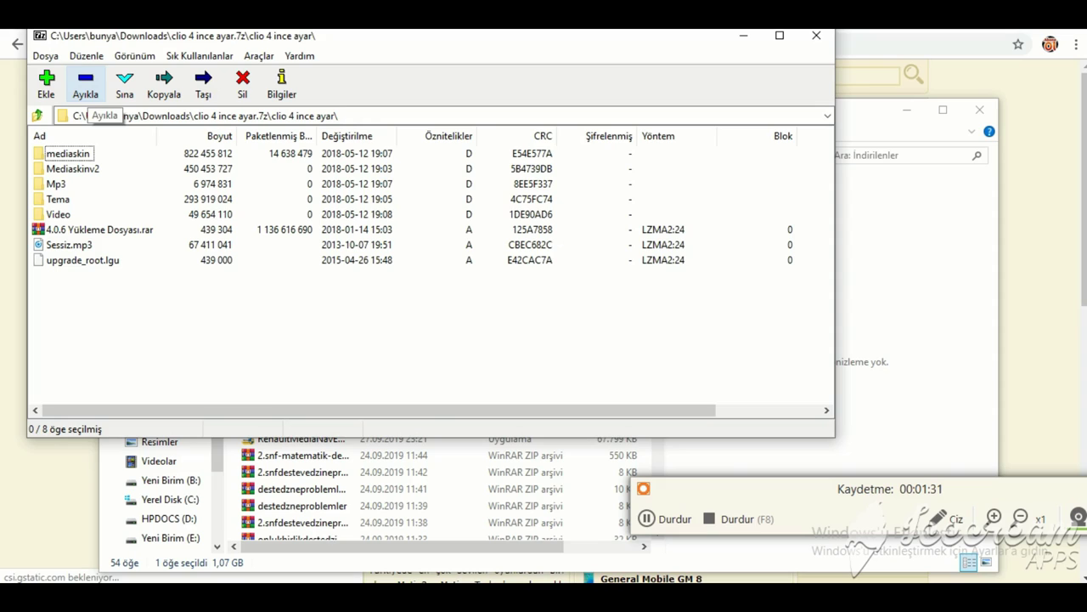
Step: Try to move the contents of the archive's clio 4 ince ayar folder to the Downloads folder
{"action": "key", "text": "F6"}
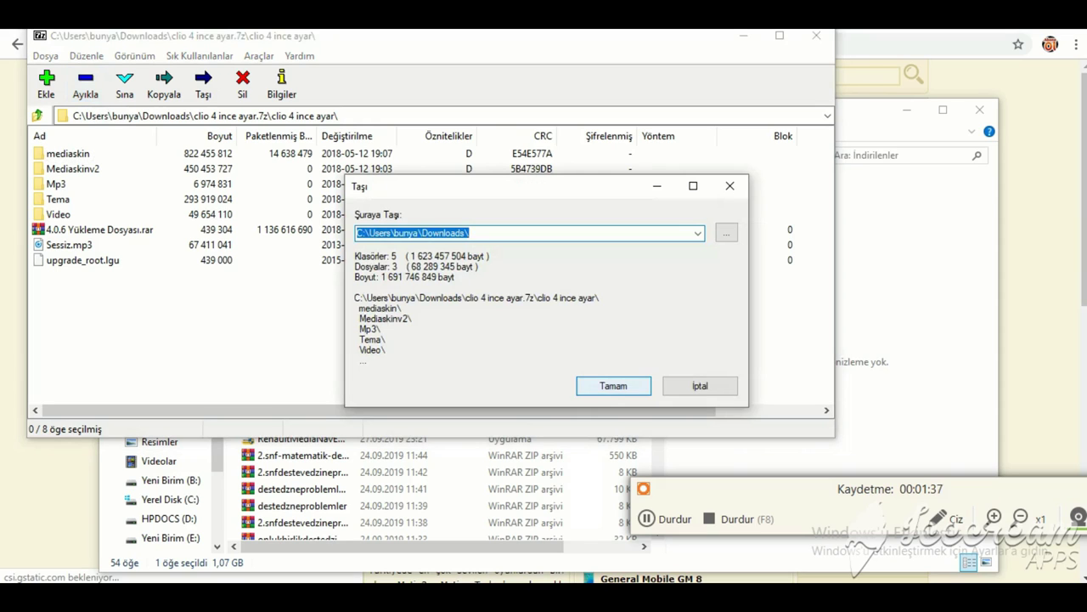
{"action": "key", "text": "Return"}
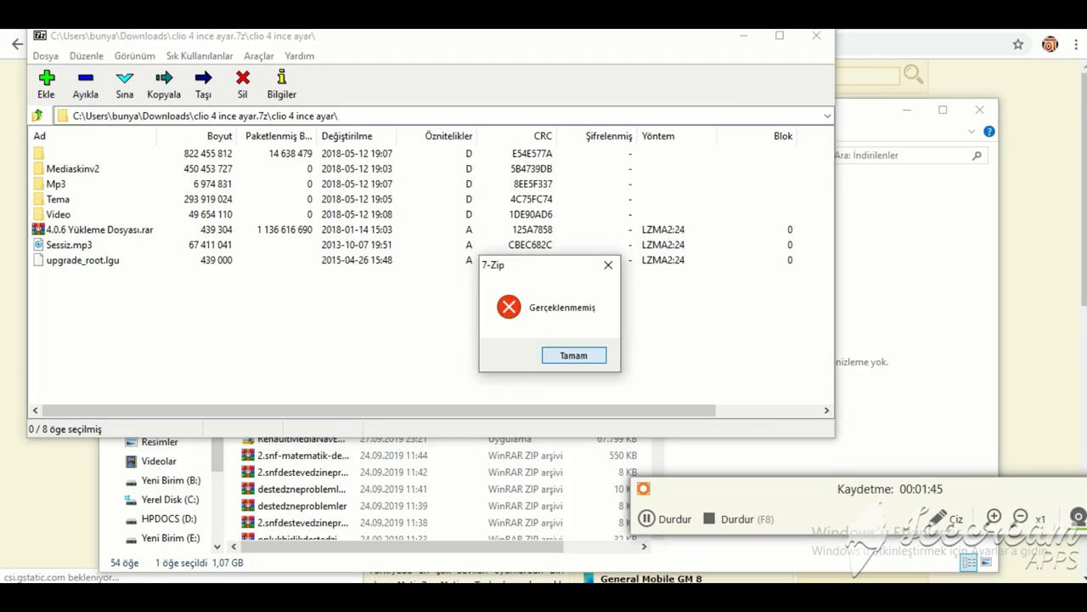
{"action": "key", "text": "Return"}
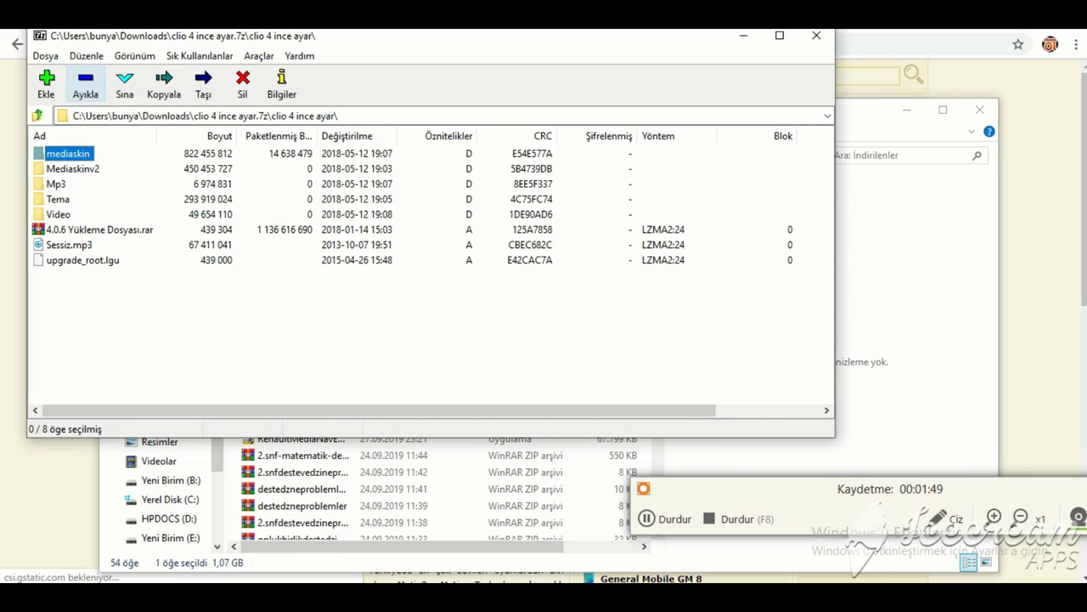
Step: Extract the mediaskin folder from the archive to the Downloads folder and open the extracted copy
{"action": "left_click", "coordinate": [85, 83]}
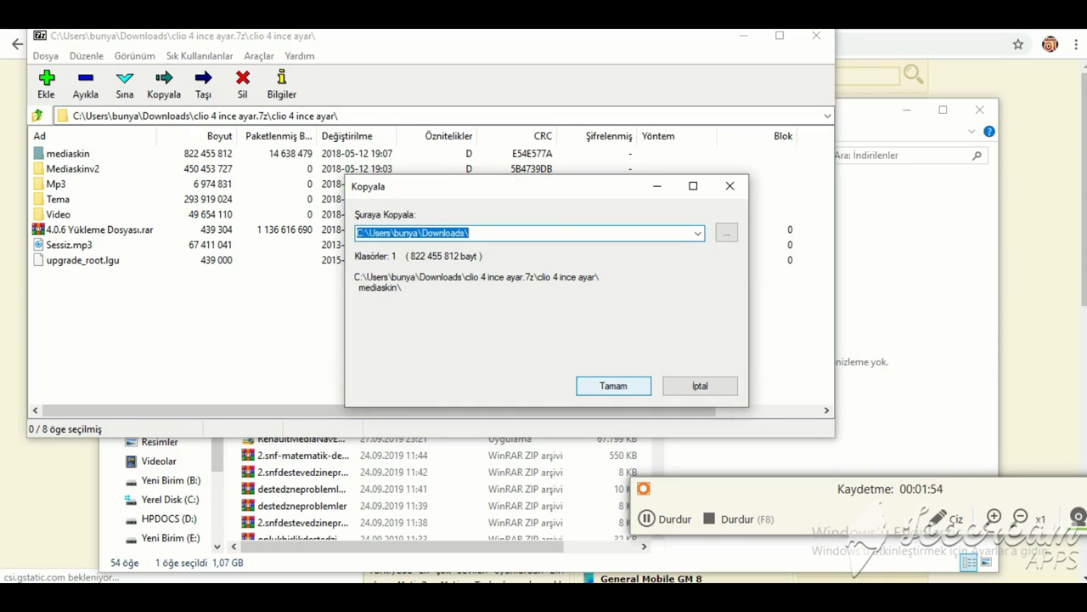
{"action": "key", "text": "Return"}
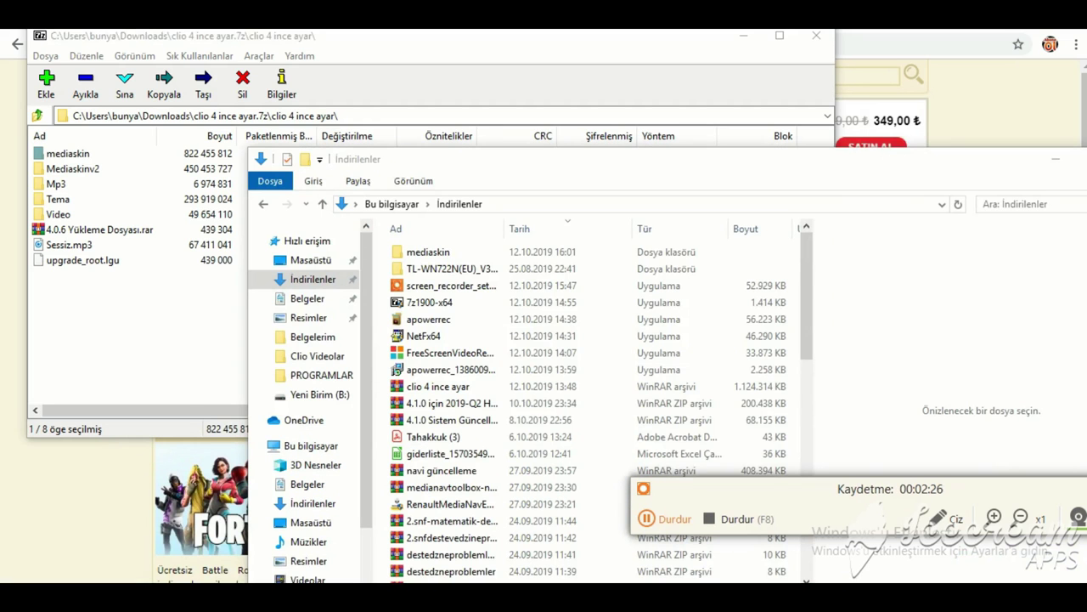
{"action": "left_click", "coordinate": [429, 252]}
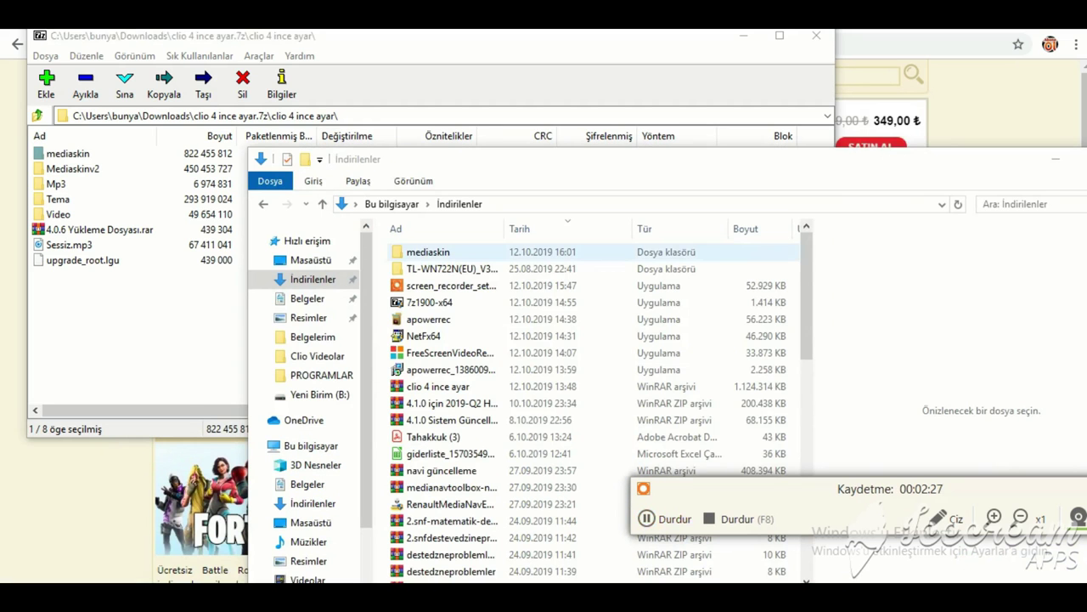
{"action": "key", "text": "Return"}
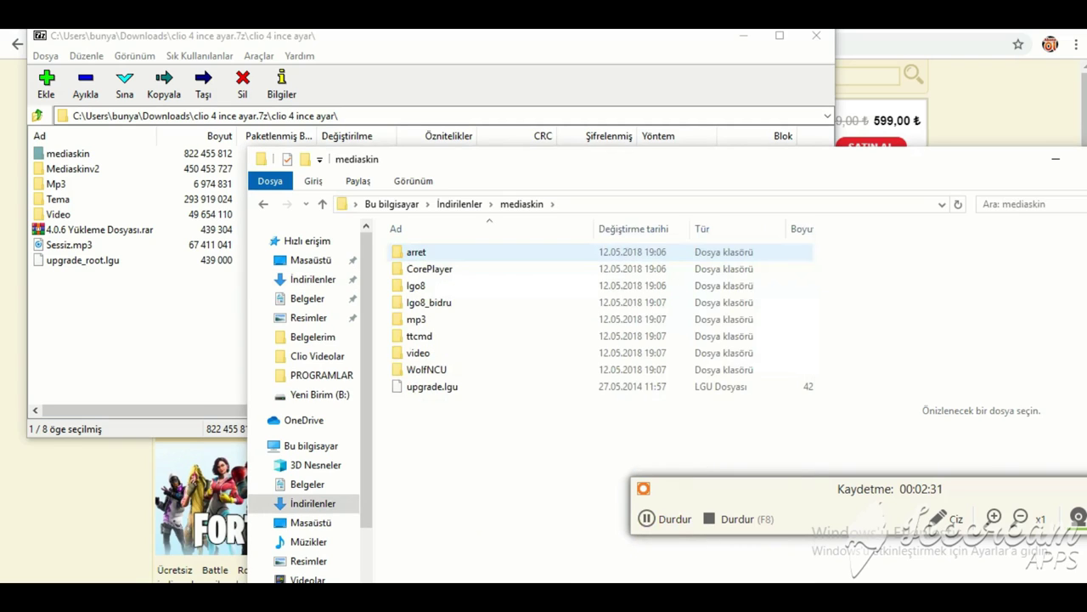
{"action": "left_click", "coordinate": [429, 268]}
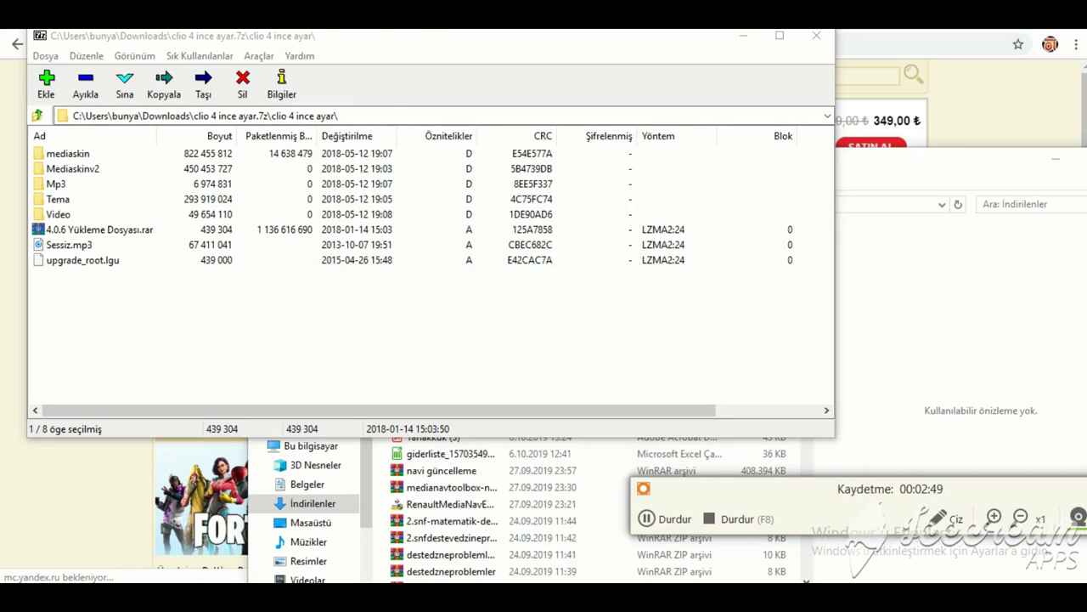
Step: Try to open upgrade_root.lgu inside the nested 4.0.6 Yükleme Dosyası.rar archive, then cancel the password request
{"action": "key", "text": "Return"}
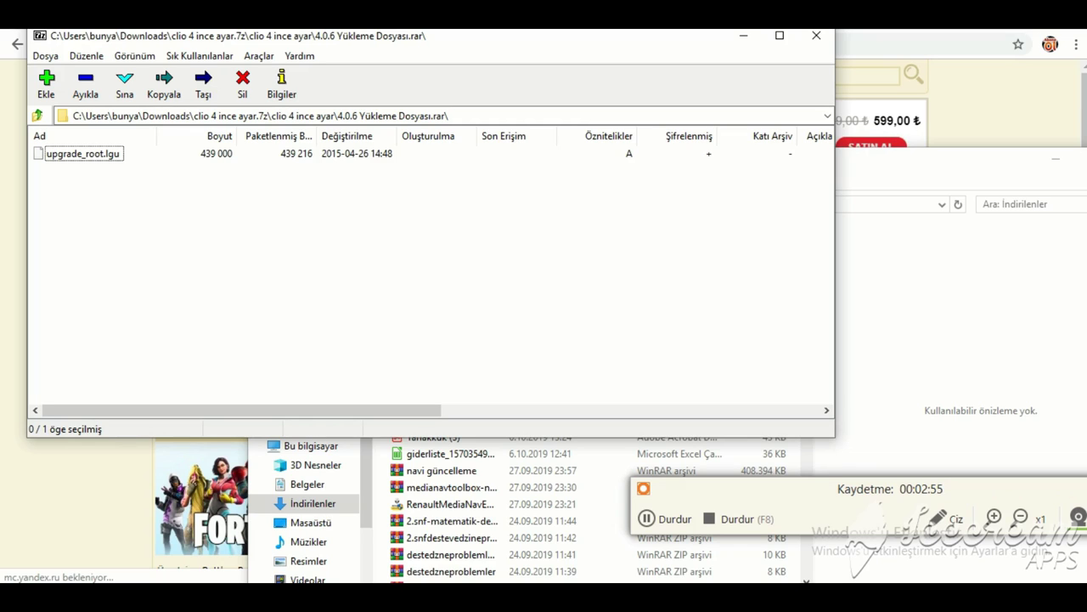
{"action": "double_click", "coordinate": [83, 153]}
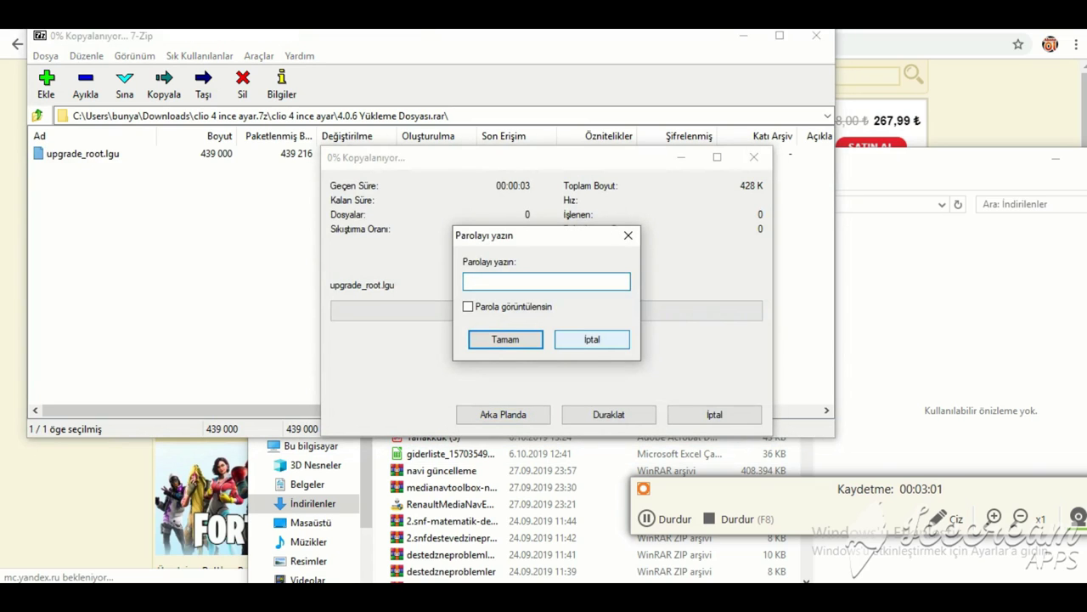
{"action": "left_click", "coordinate": [592, 339]}
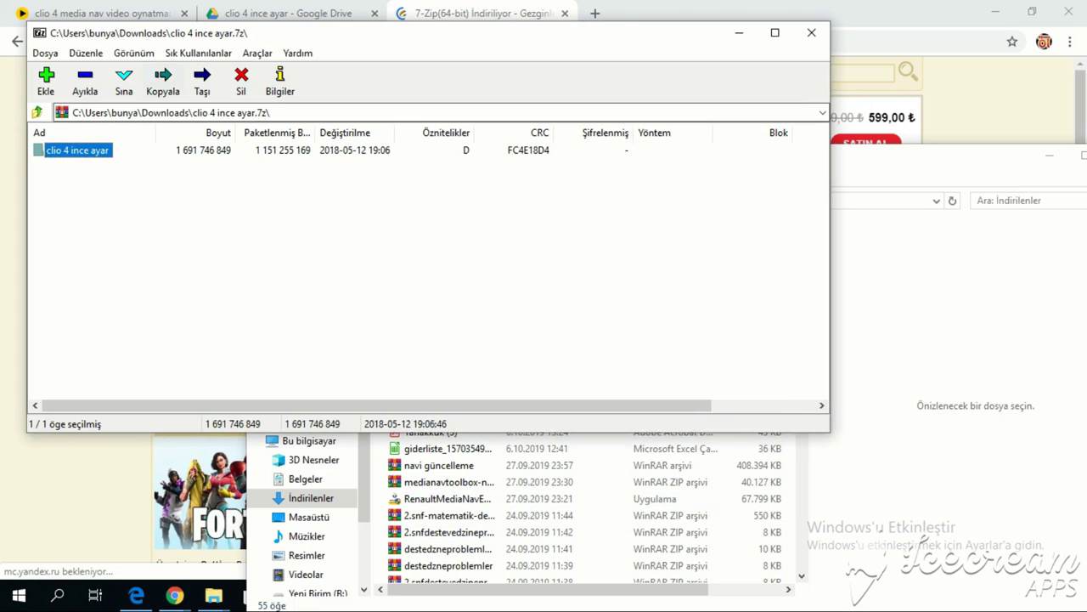
Step: Close 7-Zip and open the extracted clio 4 ince ayar folder from Downloads in a maximized File Explorer window
{"action": "key", "text": "alt+F4"}
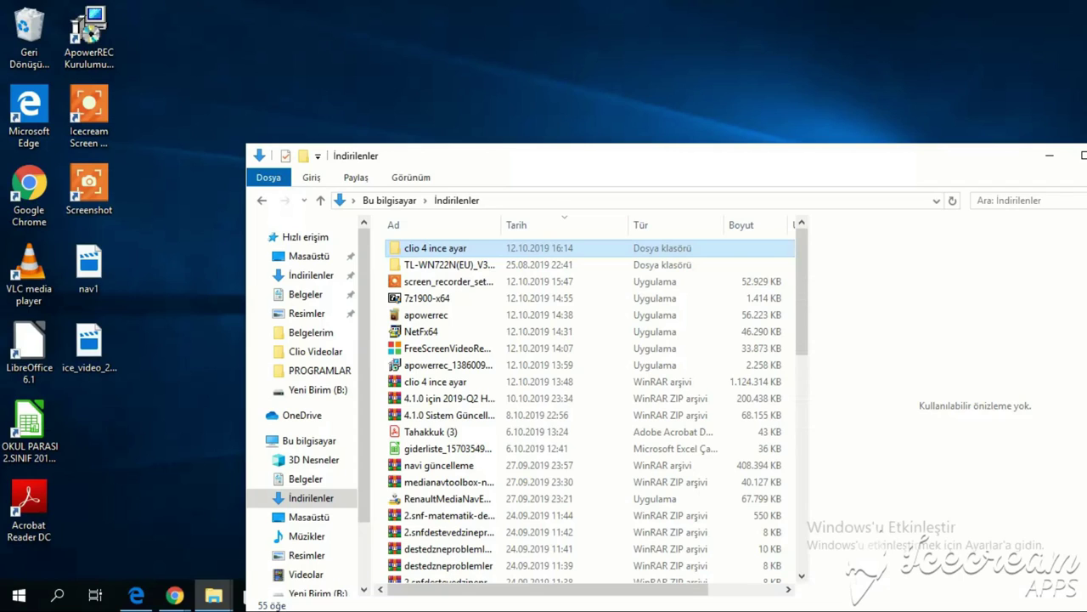
{"action": "key", "text": "Return"}
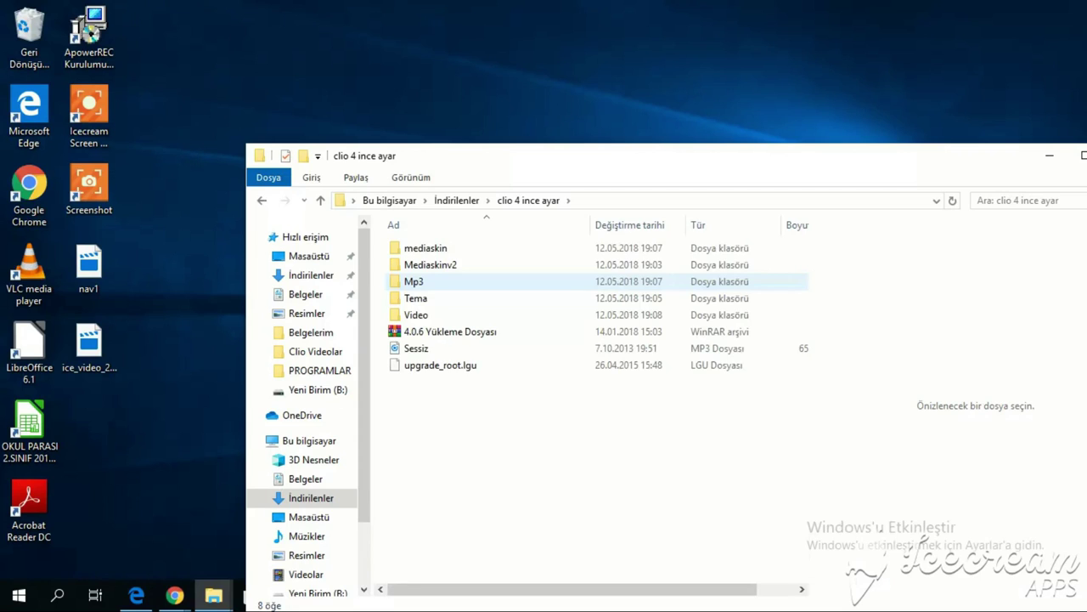
{"action": "left_click", "coordinate": [1082, 156]}
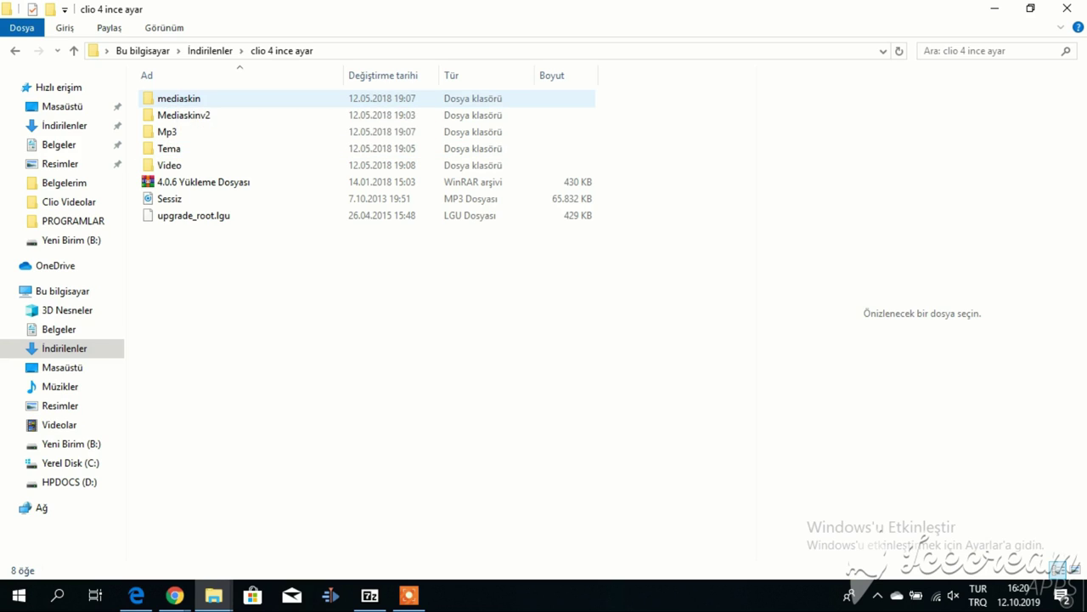
Step: View the contents of the mediaskin and Mediaskinv2 folders, returning to the clio 4 ince ayar folder after each
{"action": "left_click", "coordinate": [178, 99]}
{"action": "double_click", "coordinate": [179, 99]}
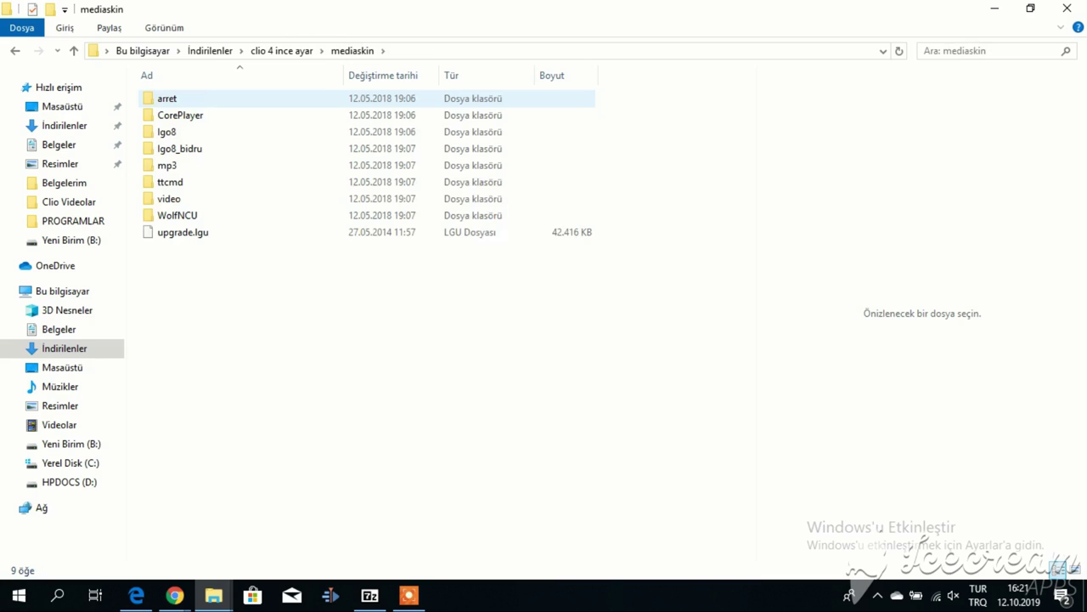
{"action": "left_click", "coordinate": [282, 51]}
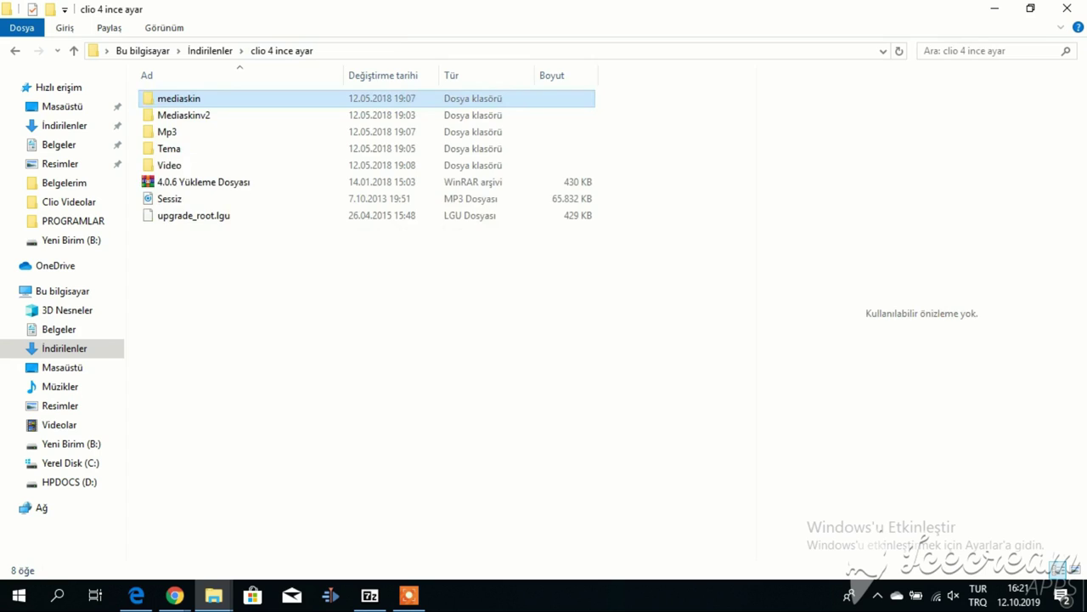
{"action": "key", "text": "Down"}
{"action": "key", "text": "Return"}
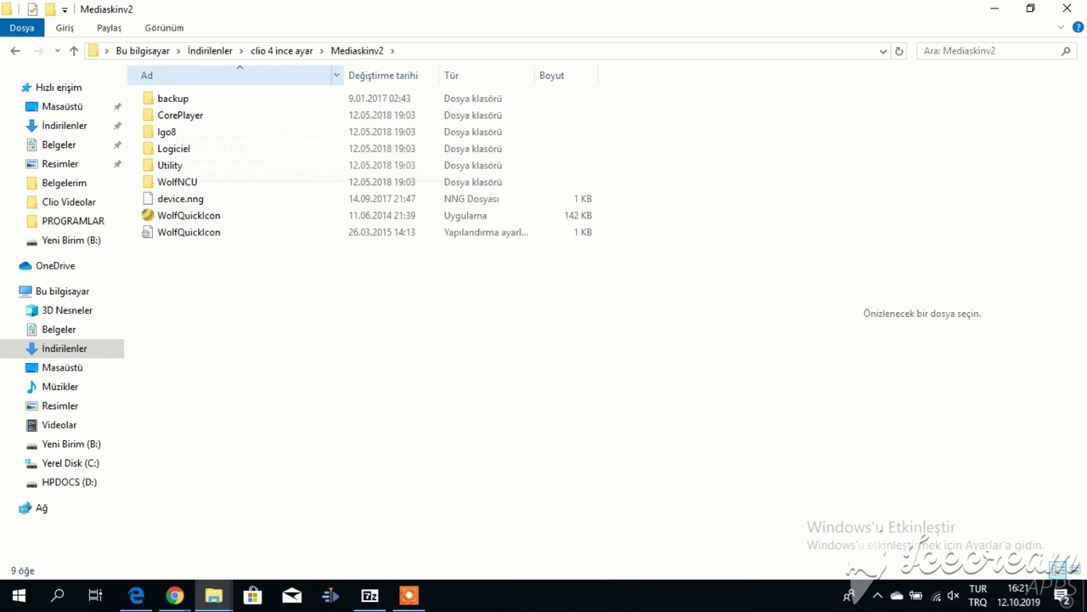
{"action": "left_click", "coordinate": [282, 51]}
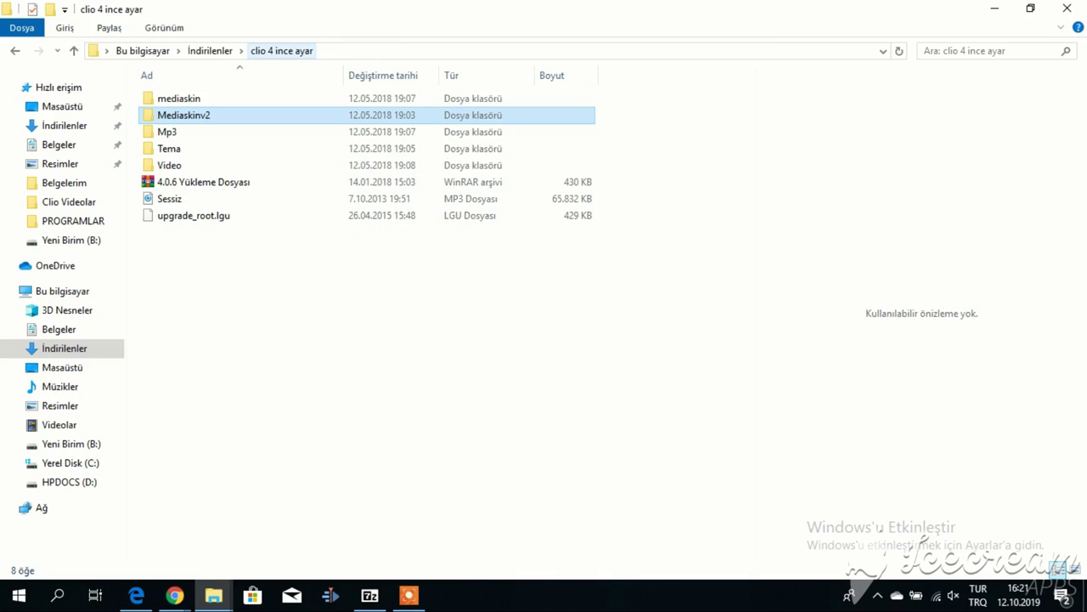
Step: View the contents of the Mp3, Tema and Video folders, returning to the clio 4 ince ayar folder after each
{"action": "double_click", "coordinate": [167, 131]}
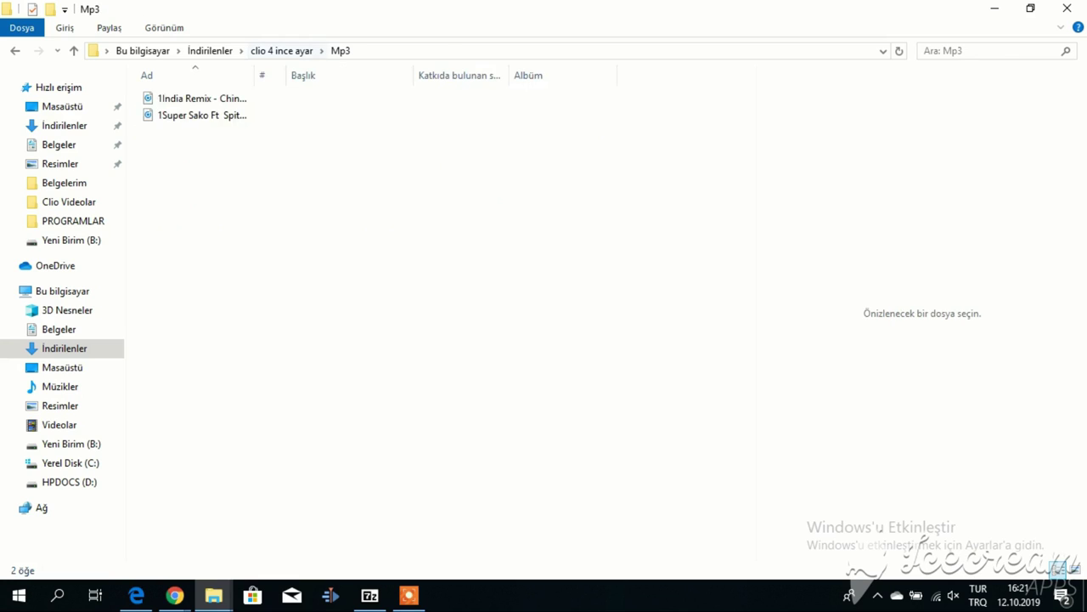
{"action": "left_click", "coordinate": [281, 51]}
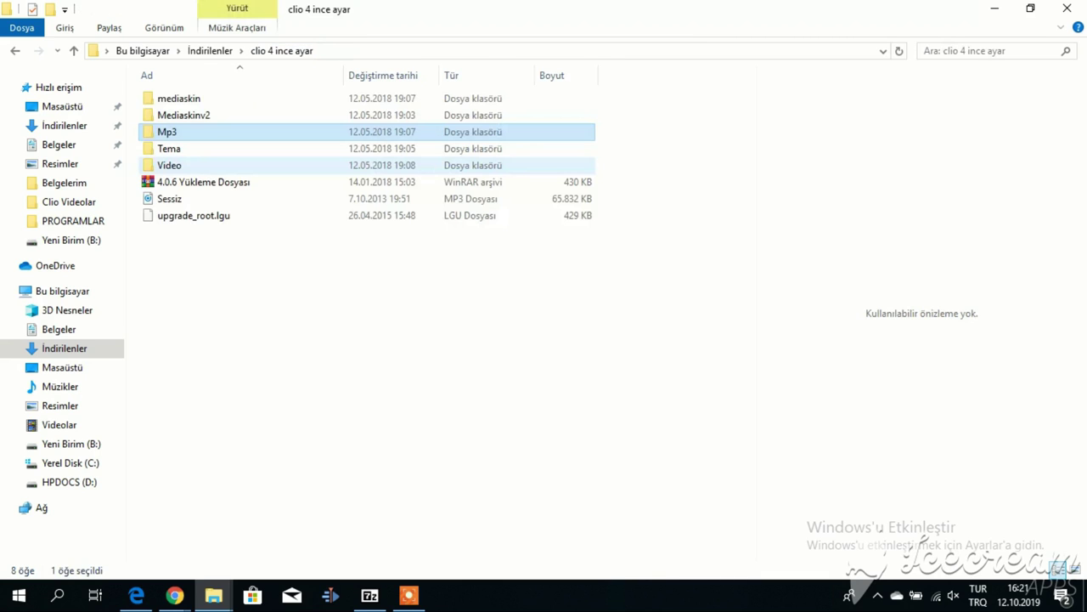
{"action": "double_click", "coordinate": [169, 148]}
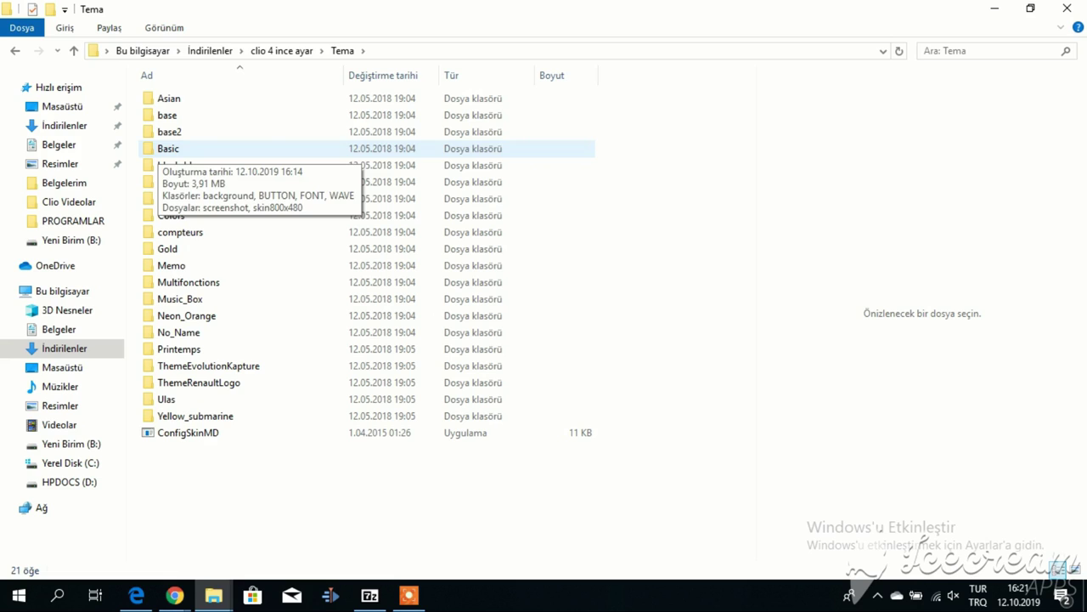
{"action": "left_click", "coordinate": [281, 50]}
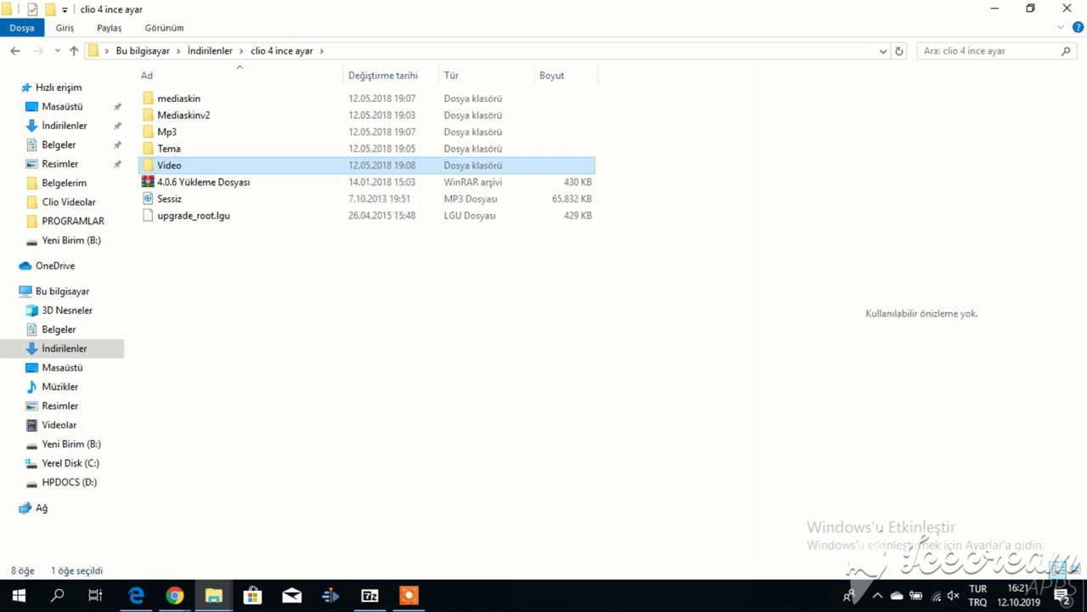
{"action": "key", "text": "Return"}
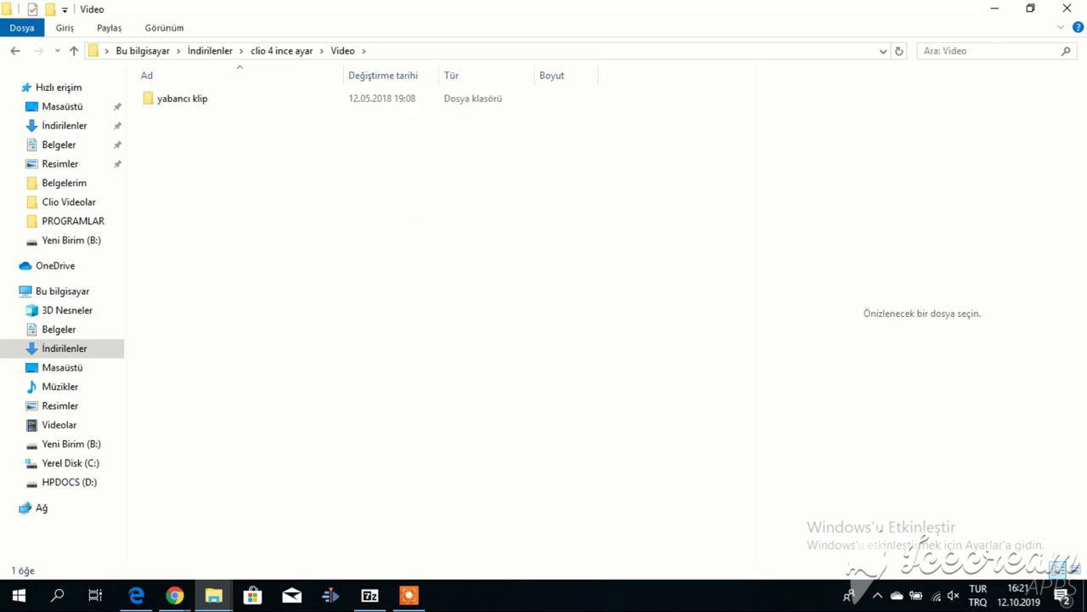
{"action": "left_click", "coordinate": [281, 50]}
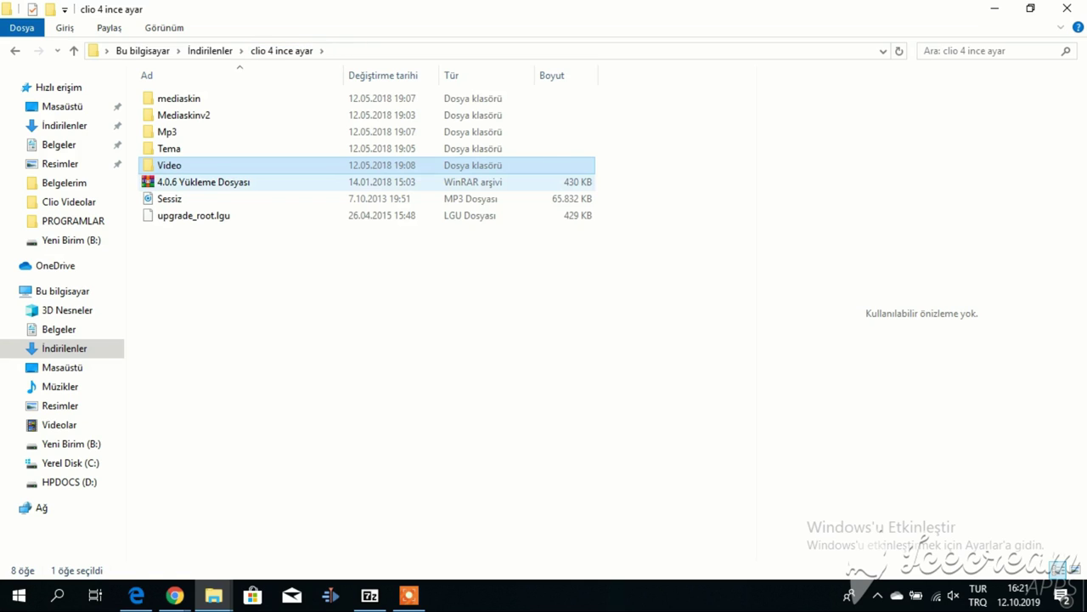
Step: Try to extract the 4.0.6 Yükleme Dosyası archive in WinRAR, cancel at the password request with password display enabled, and close the archive
{"action": "left_click", "coordinate": [204, 182]}
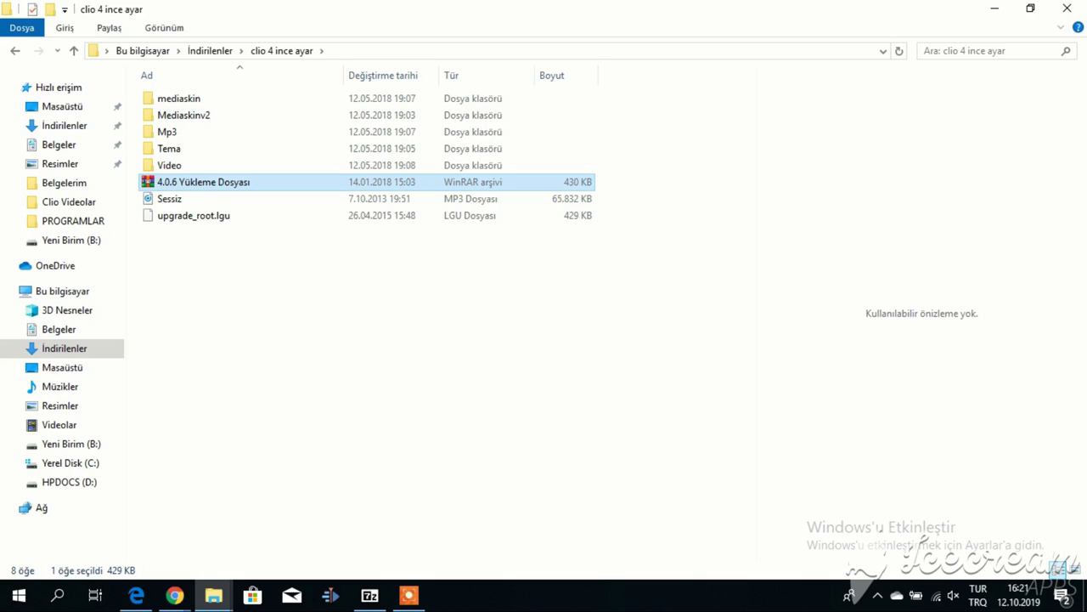
{"action": "key", "text": "Return"}
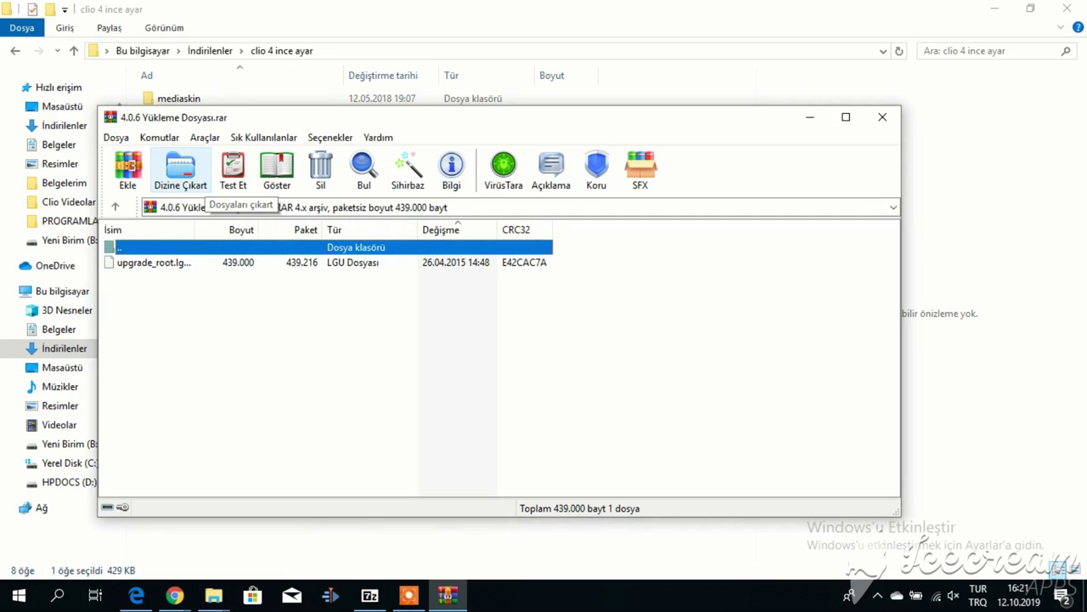
{"action": "left_click", "coordinate": [181, 174]}
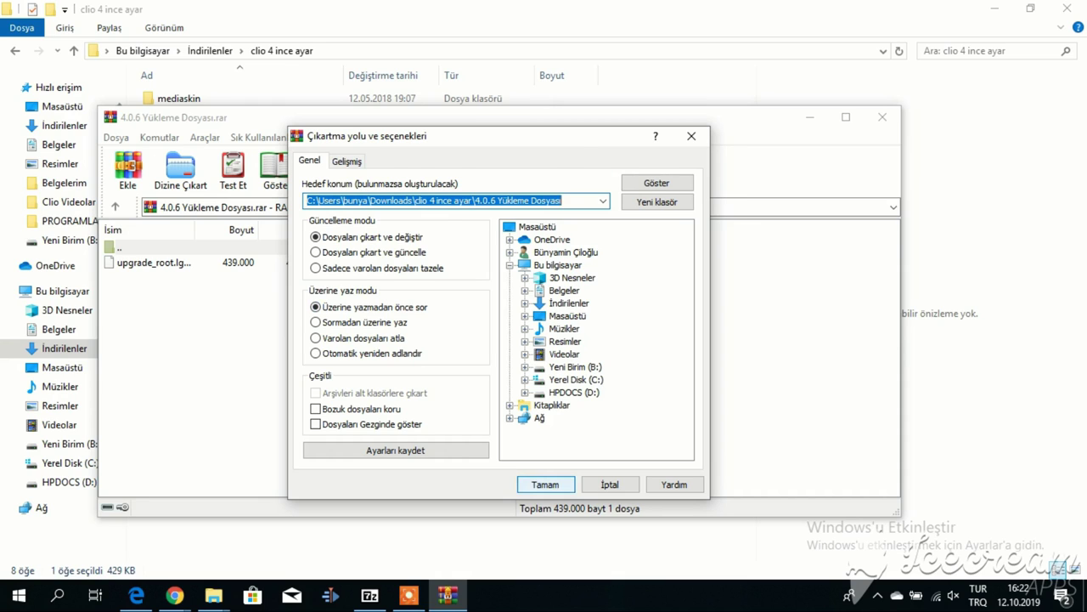
{"action": "key", "text": "Return"}
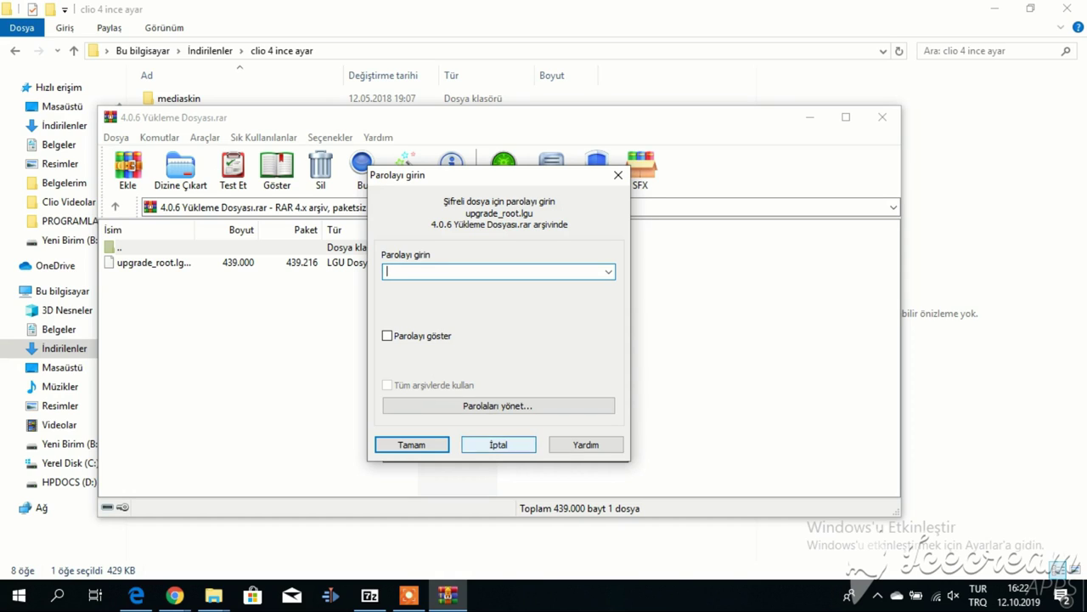
{"action": "left_click", "coordinate": [387, 335]}
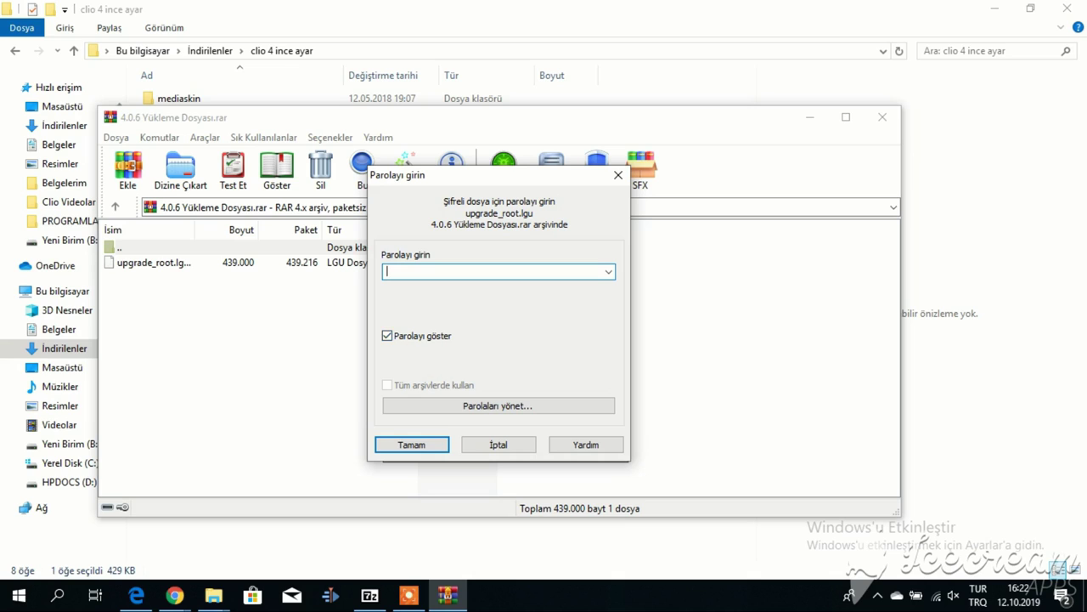
{"action": "left_click", "coordinate": [499, 444]}
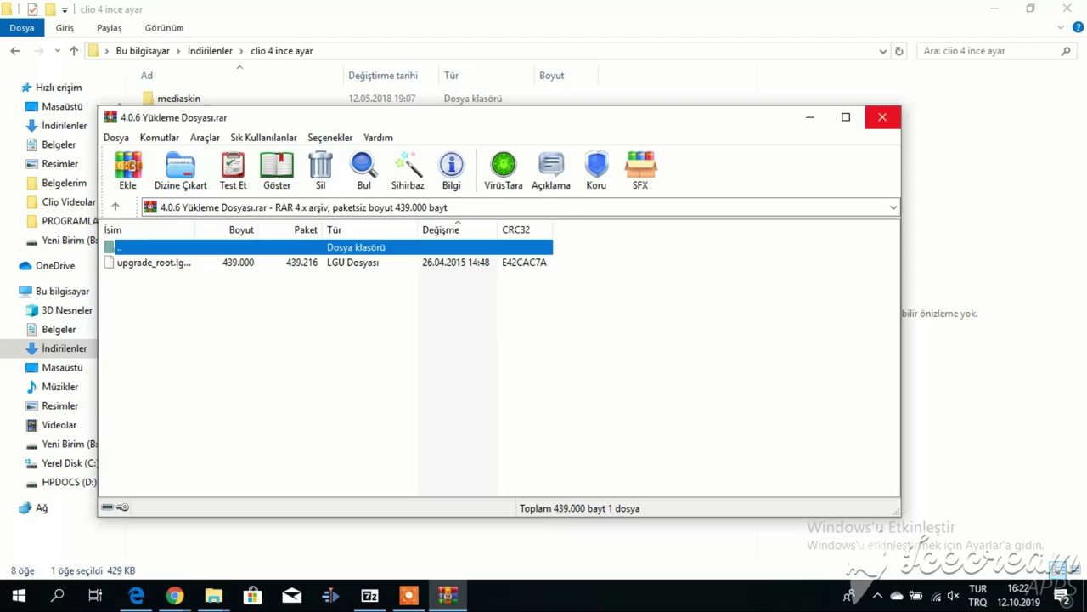
{"action": "left_click", "coordinate": [883, 116]}
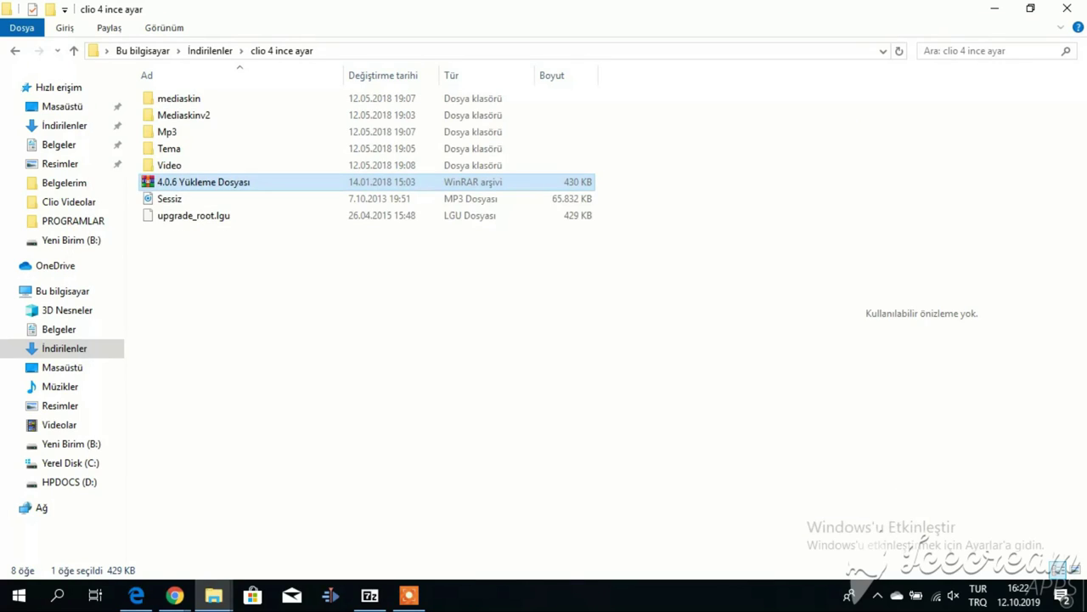
Step: Open the 4.0.6 Yükleme Dosyası archive in 7-Zip, examine the file inside it, and close the archive window
{"action": "right_click", "coordinate": [209, 187]}
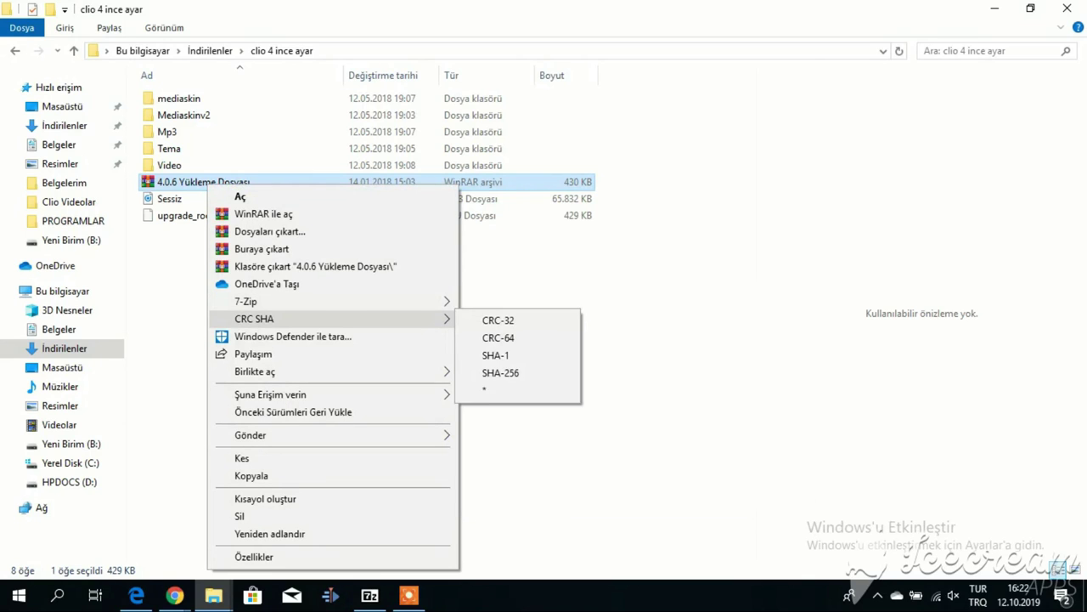
{"action": "mouse_move", "coordinate": [255, 301]}
{"action": "left_click", "coordinate": [500, 302]}
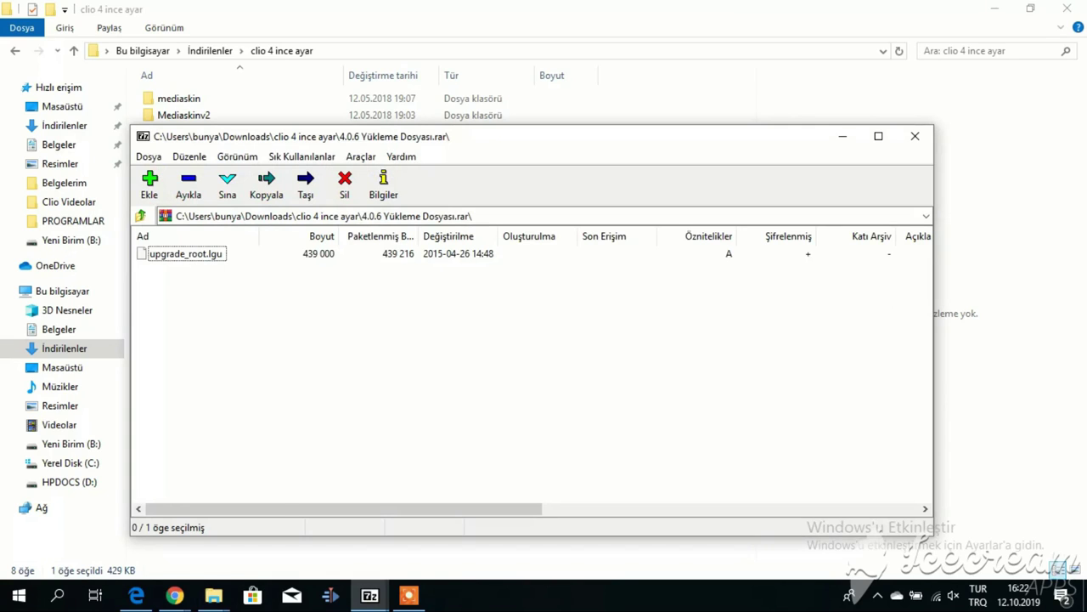
{"action": "left_click_drag", "start_coordinate": [378, 144], "coordinate": [386, 251]}
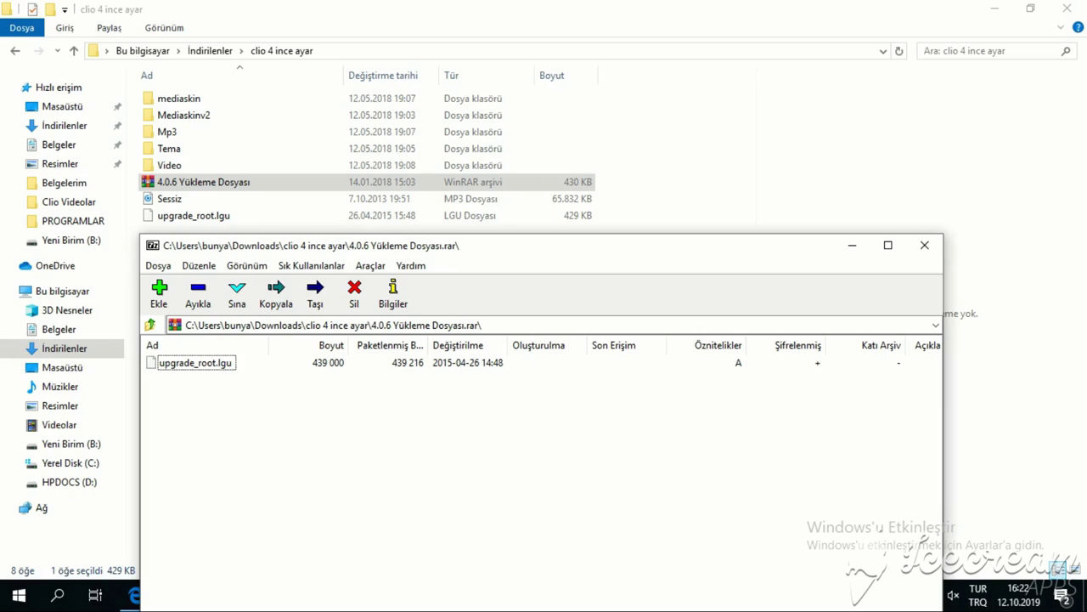
{"action": "left_click", "coordinate": [925, 245]}
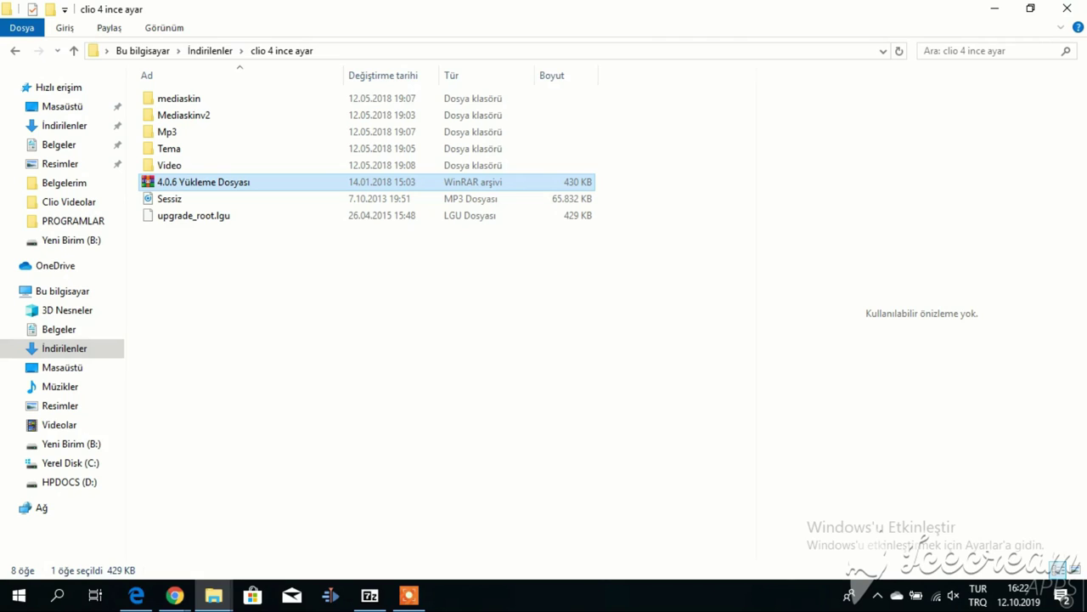
Step: Check the properties of the clio 4 ince ayar folder in Downloads, close them without changes, and minimize File Explorer
{"action": "left_click", "coordinate": [210, 50]}
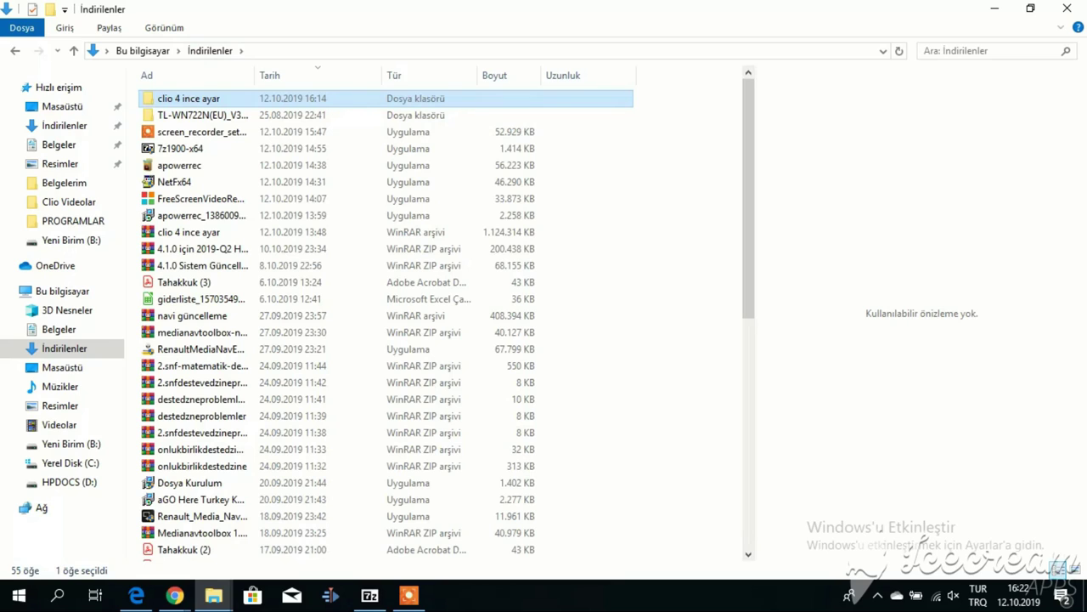
{"action": "right_click", "coordinate": [204, 99]}
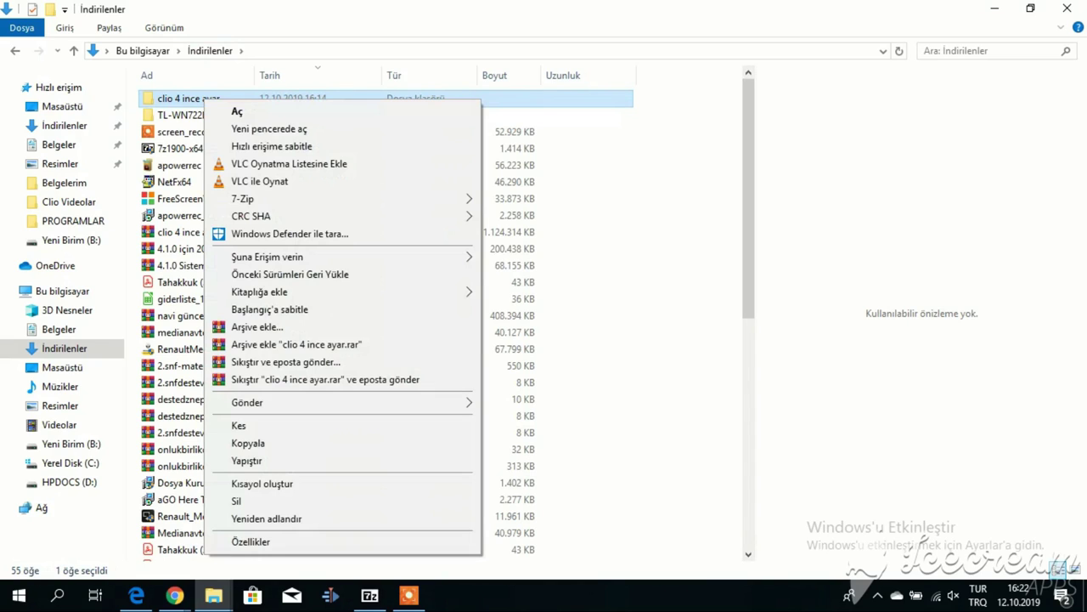
{"action": "left_click", "coordinate": [251, 541]}
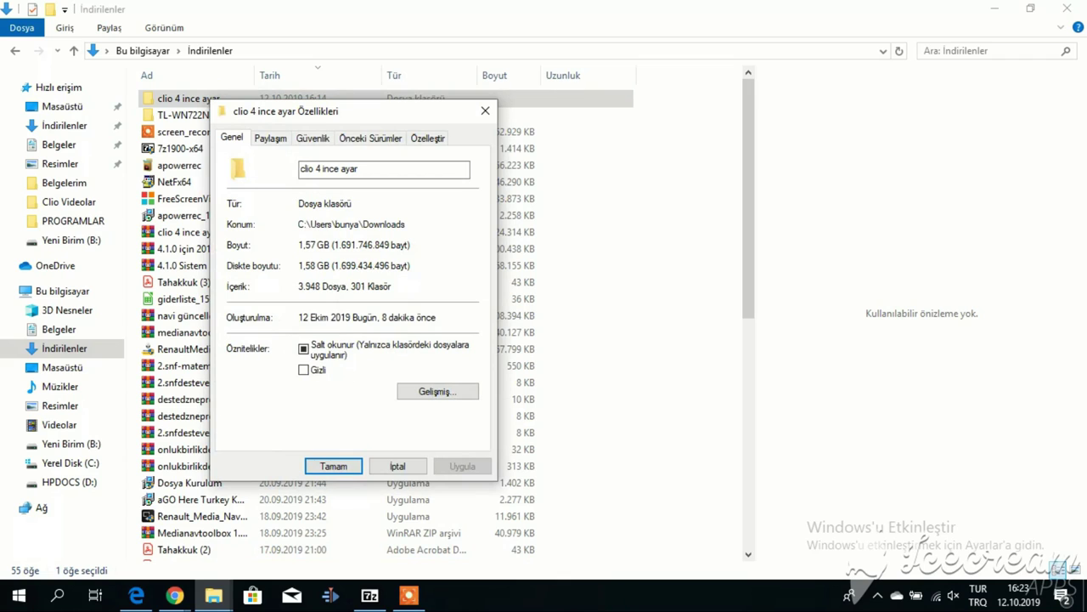
{"action": "left_click", "coordinate": [397, 465]}
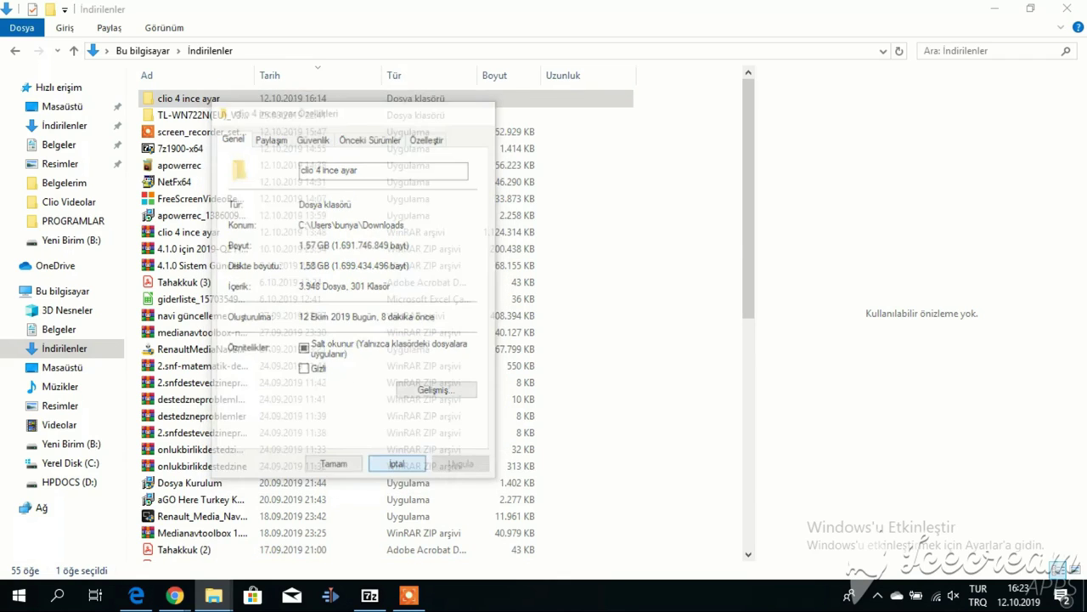
{"action": "left_click", "coordinate": [994, 9]}
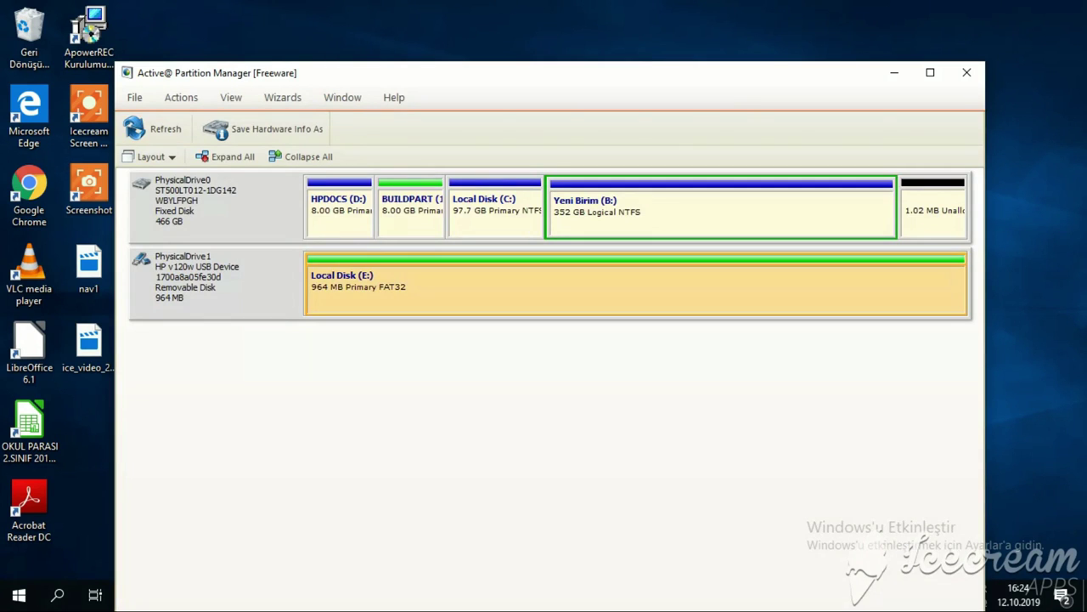
Step: In Active@ Partition Manager, quick-format the USB drive partition Local Disk (E:) as FAT32 with a 1024 allocation unit size and no volume label
{"action": "left_click", "coordinate": [508, 129]}
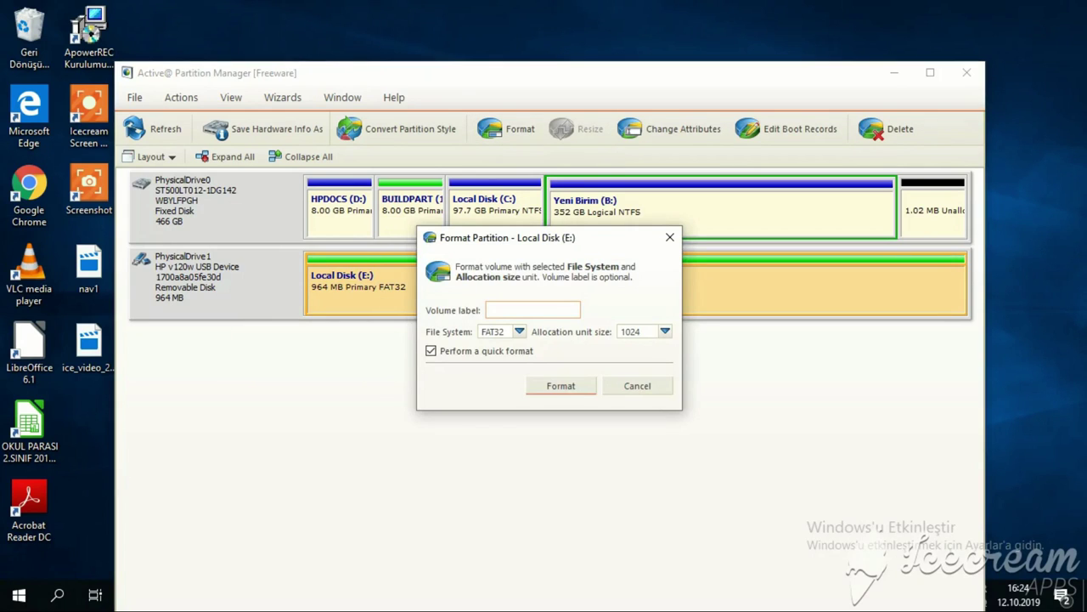
{"action": "key", "text": "Return"}
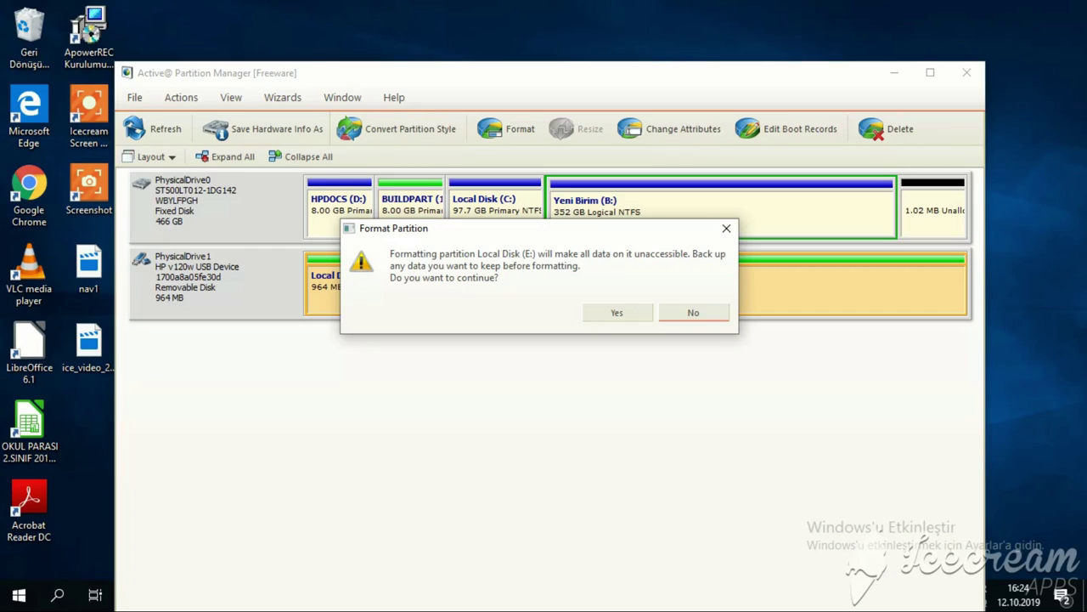
{"action": "key", "text": "y"}
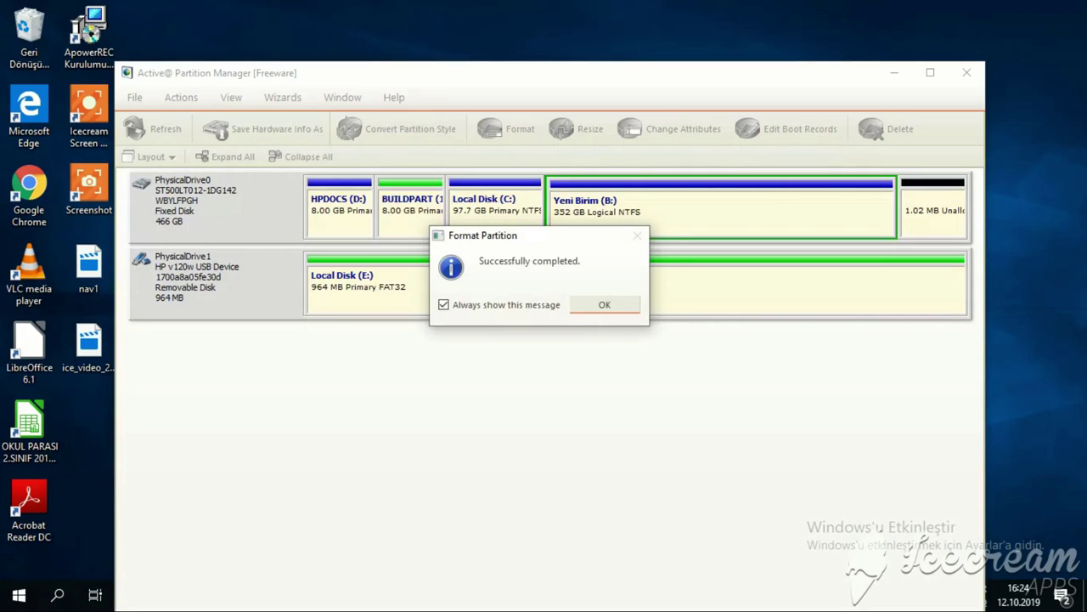
{"action": "key", "text": "Return"}
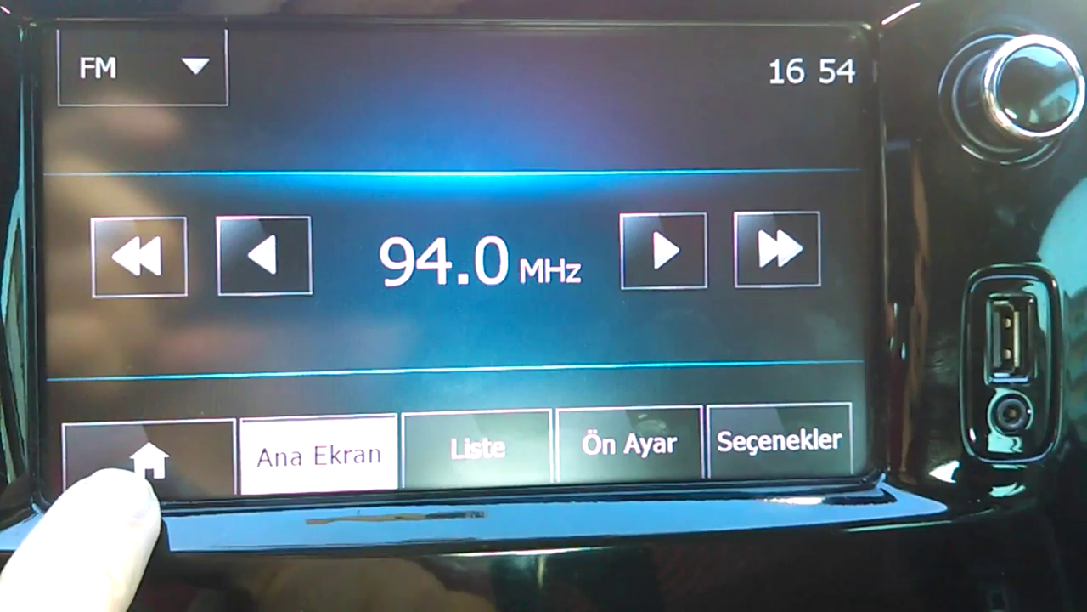
{"action": "left_click", "coordinate": [150, 464]}
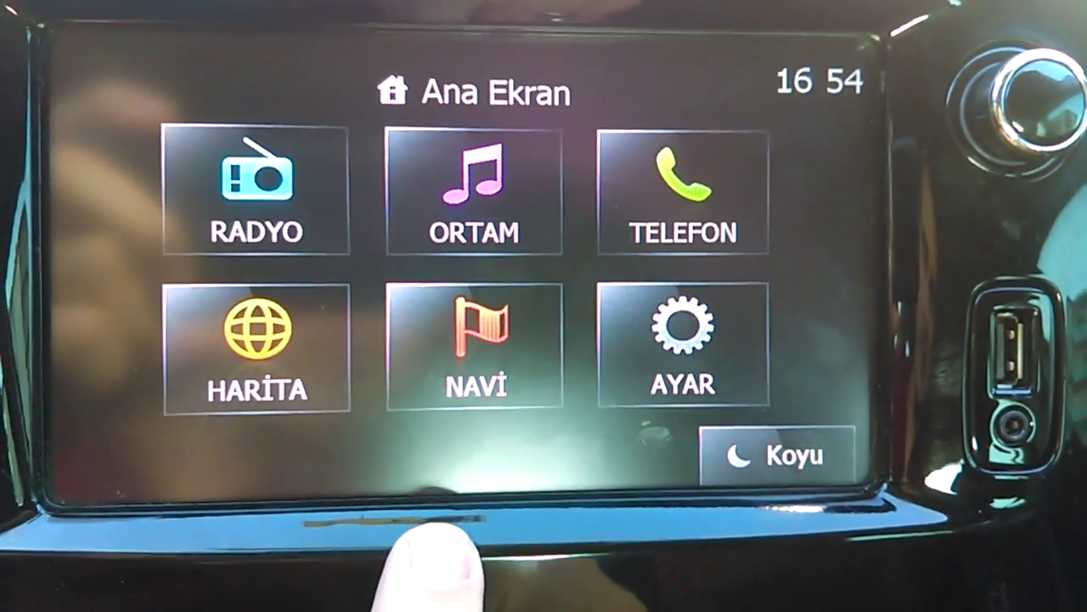
{"action": "left_click", "coordinate": [242, 349]}
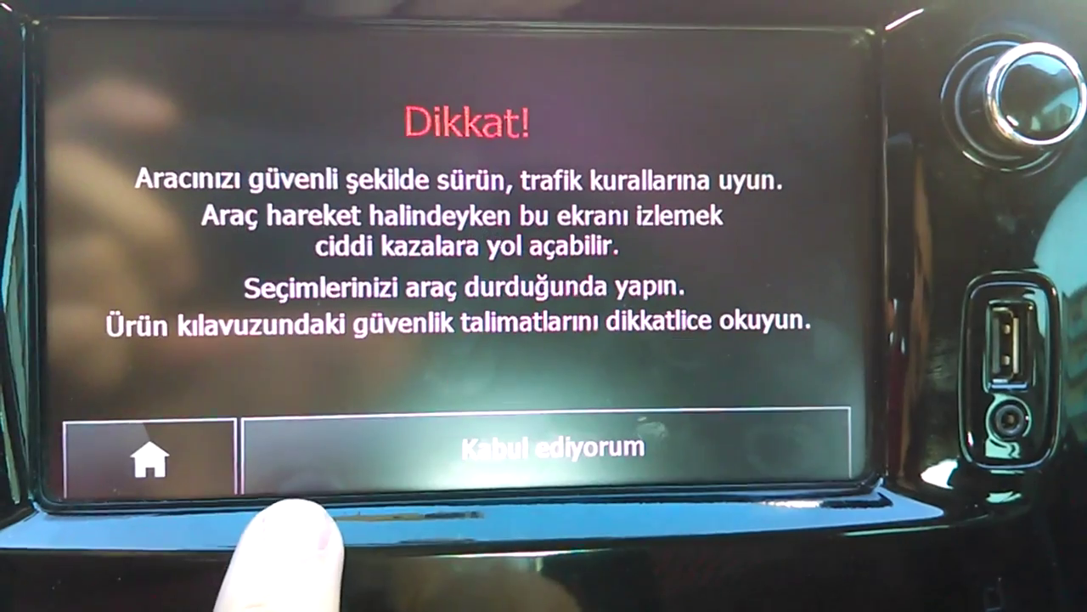
{"action": "left_click", "coordinate": [514, 454]}
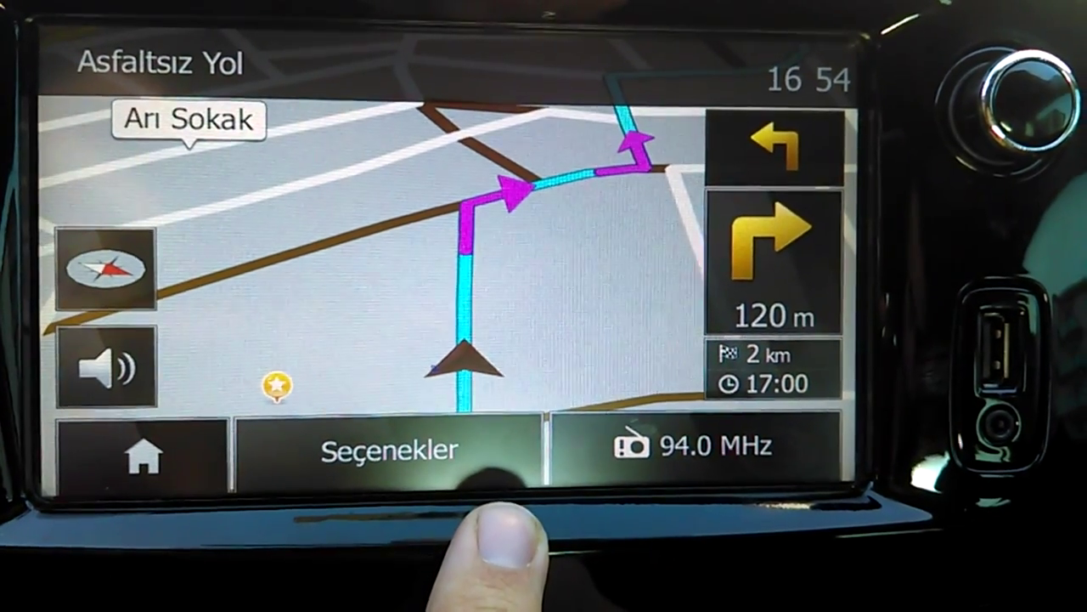
{"action": "left_click", "coordinate": [361, 454]}
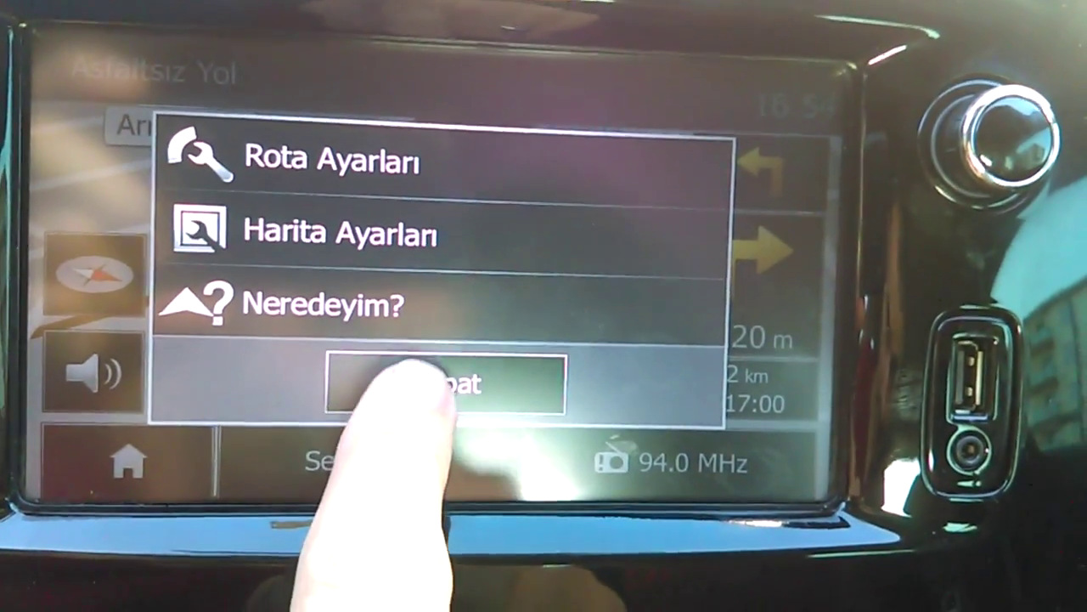
{"action": "left_click", "coordinate": [412, 378]}
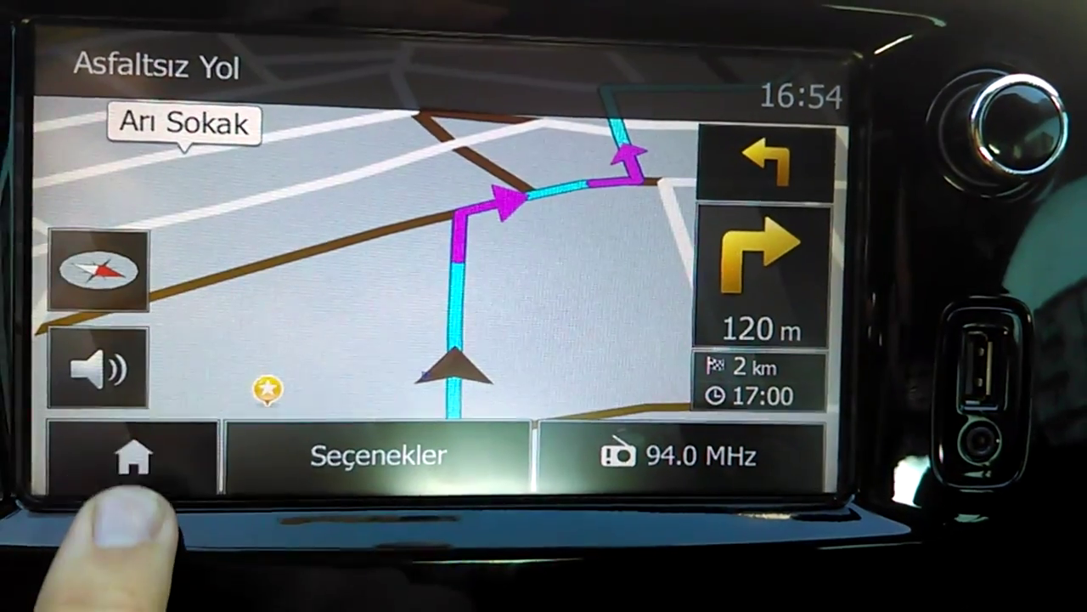
{"action": "left_click", "coordinate": [134, 463]}
{"action": "left_click", "coordinate": [451, 339]}
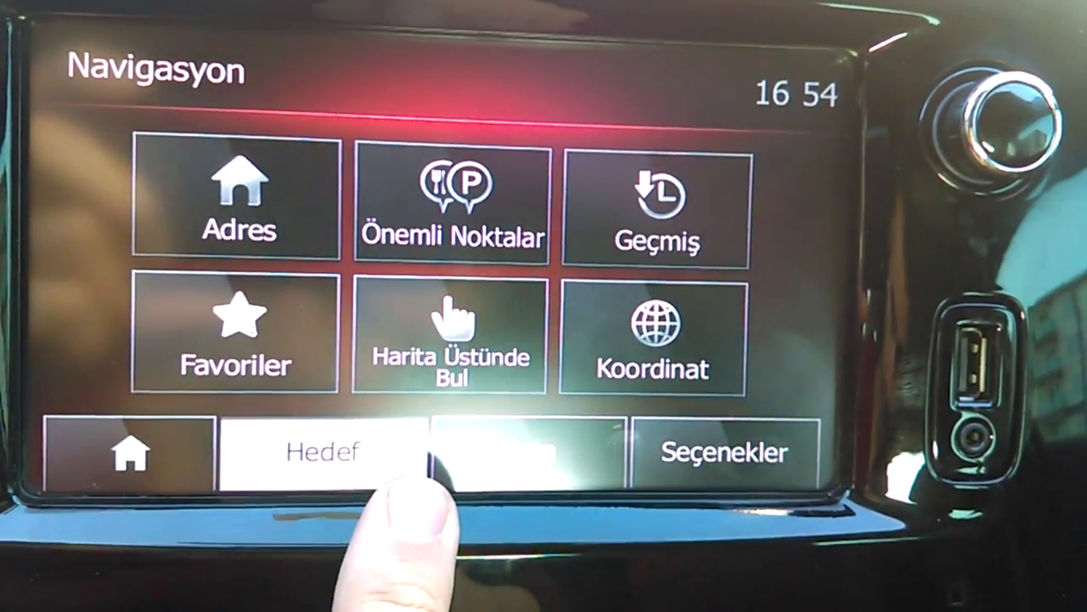
{"action": "left_click", "coordinate": [726, 455]}
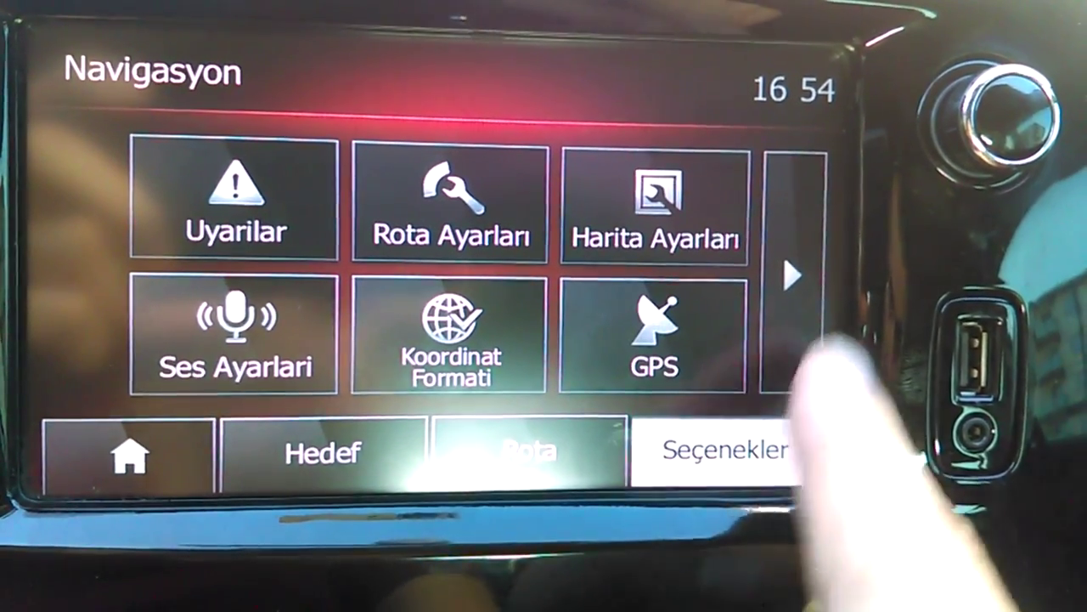
{"action": "left_click", "coordinate": [792, 274]}
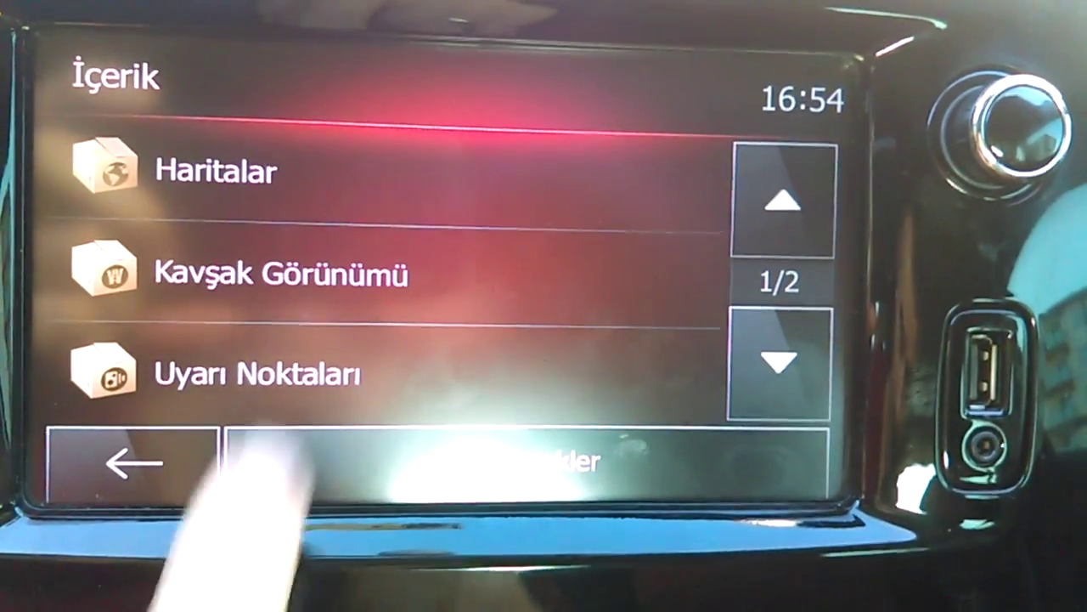
{"action": "left_click", "coordinate": [196, 174]}
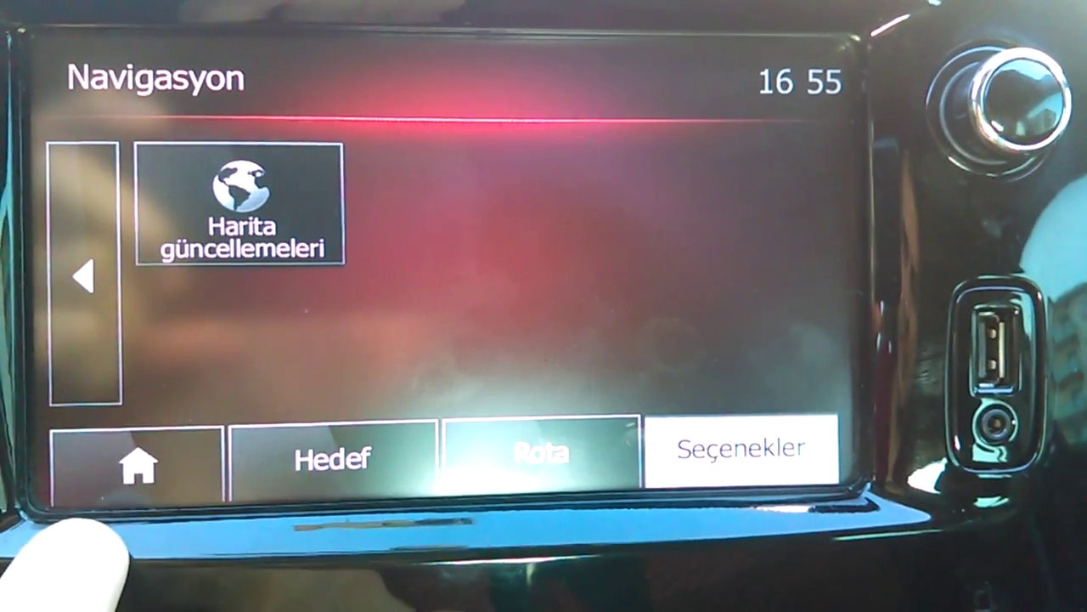
{"action": "left_click", "coordinate": [140, 459]}
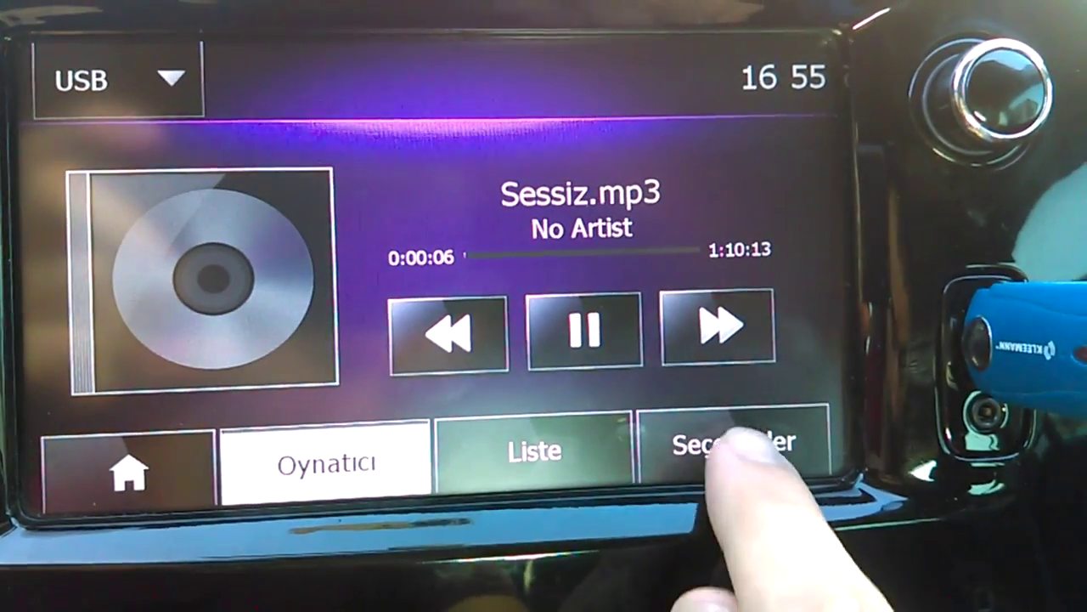
{"action": "left_click", "coordinate": [739, 441]}
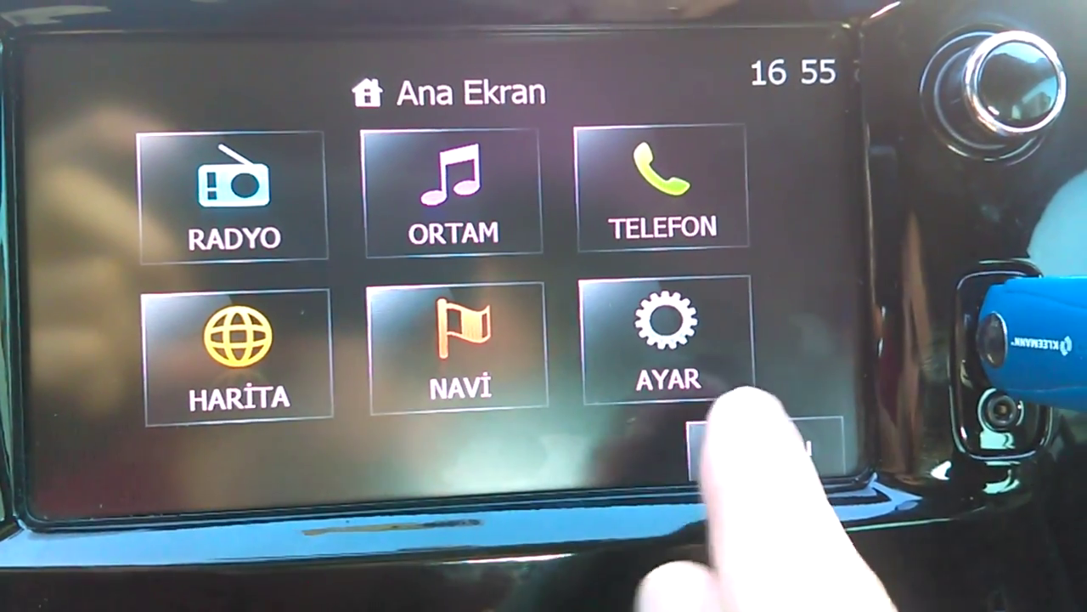
{"action": "left_click", "coordinate": [654, 336]}
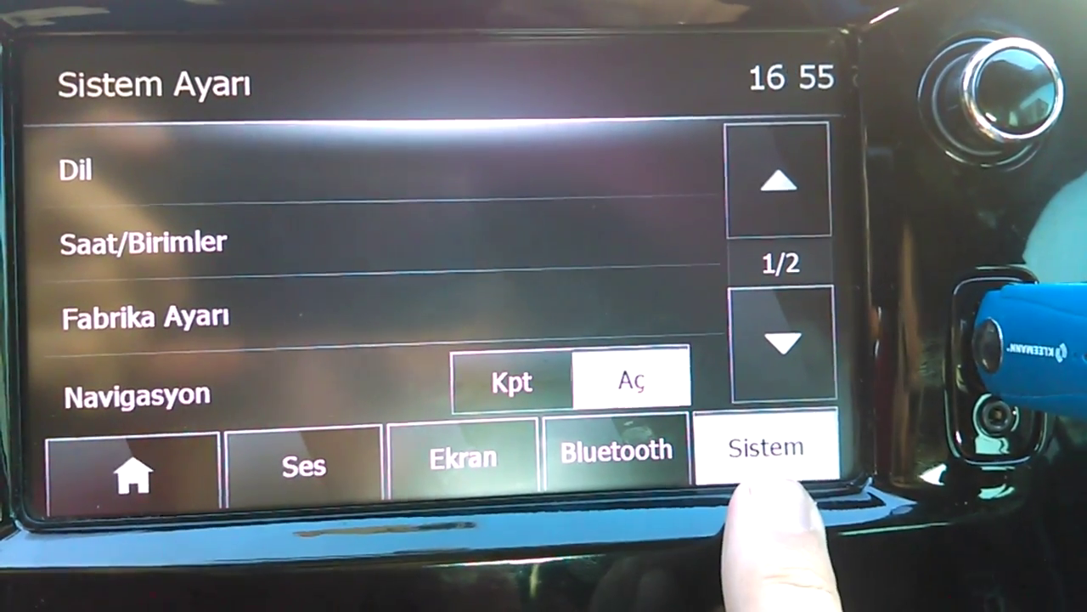
{"action": "left_click", "coordinate": [776, 342]}
{"action": "left_click", "coordinate": [169, 170]}
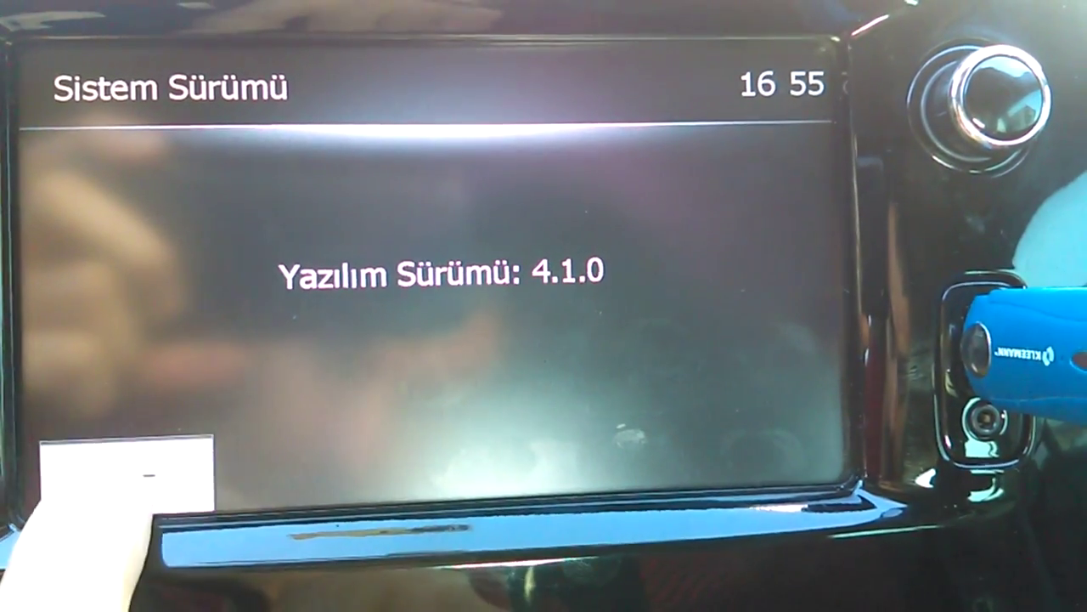